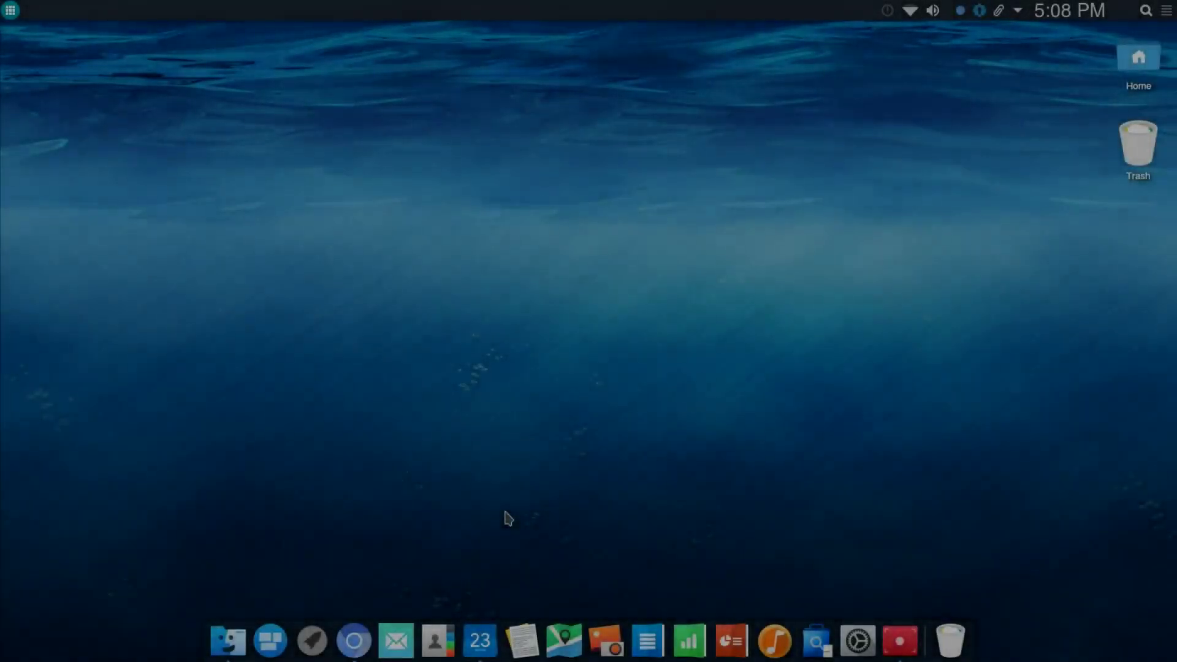
- Launch Chromium from the dock, showing the BackSlash Linux Kristoff Beta download page
click(353, 640)
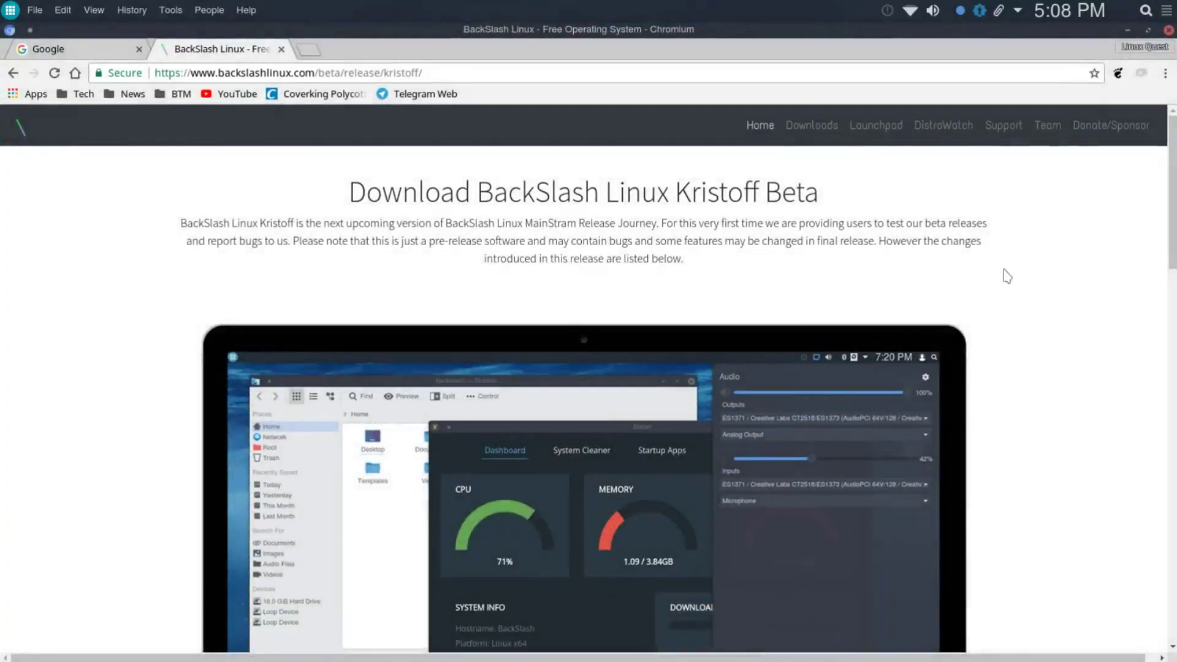
- Scroll the Kristoff Beta page past the screenshot down to the changelog and Bugs Known heading
scroll(1005, 277, down, 5)
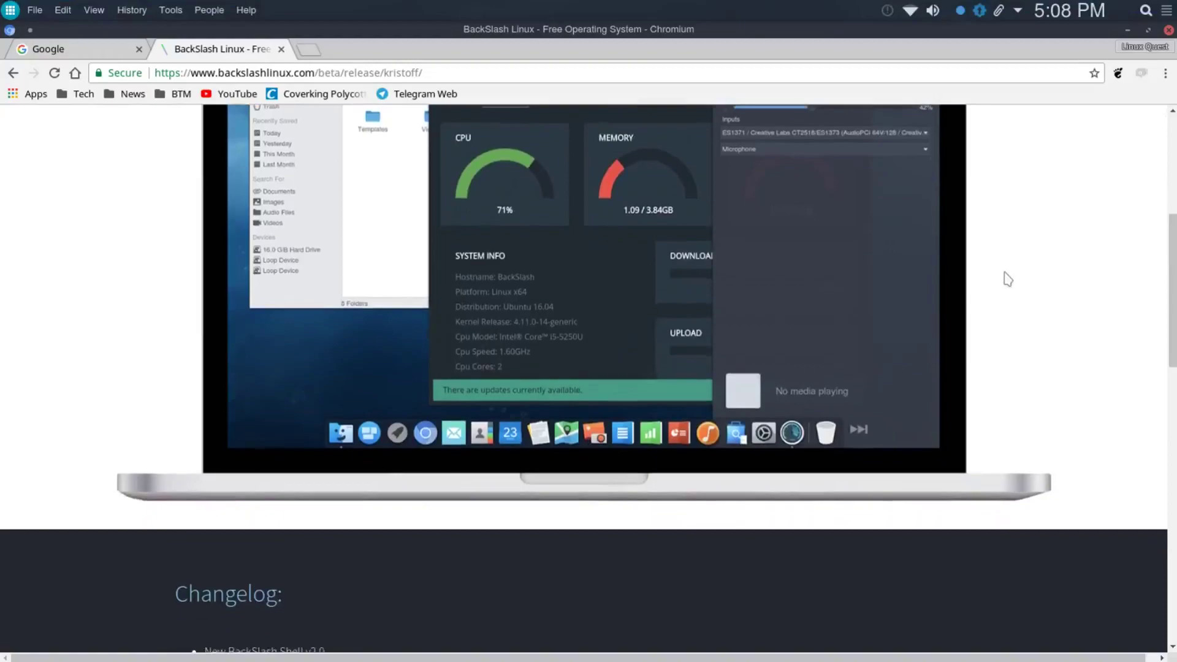
scroll(872, 318, down, 4)
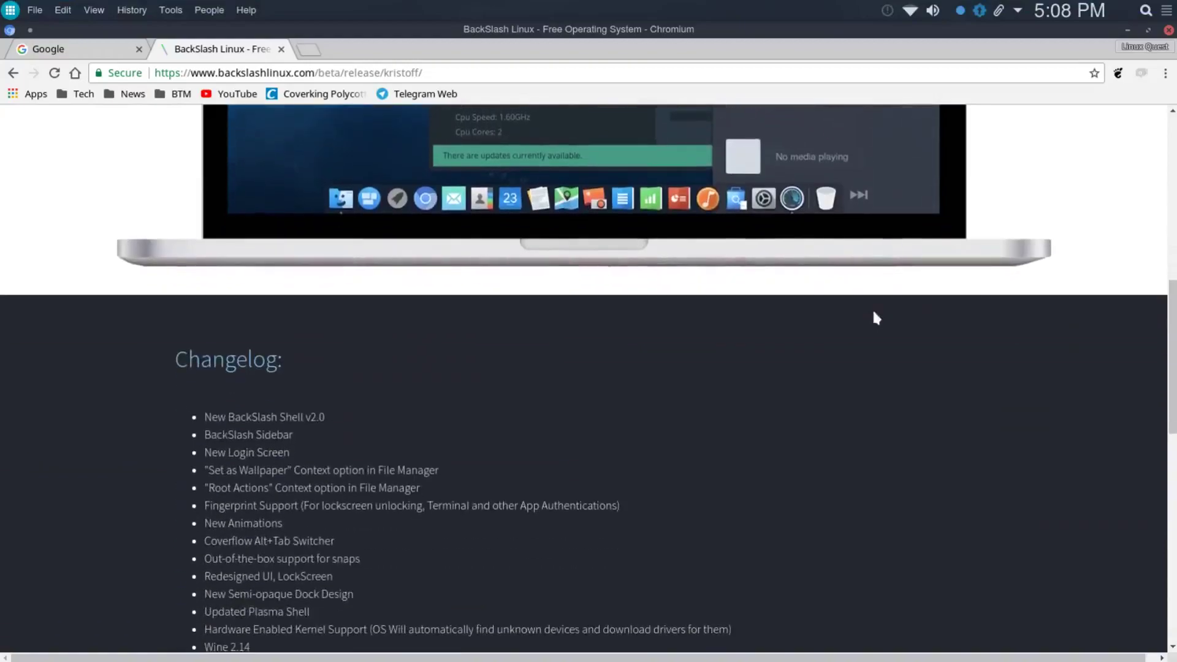
scroll(875, 316, down, 4)
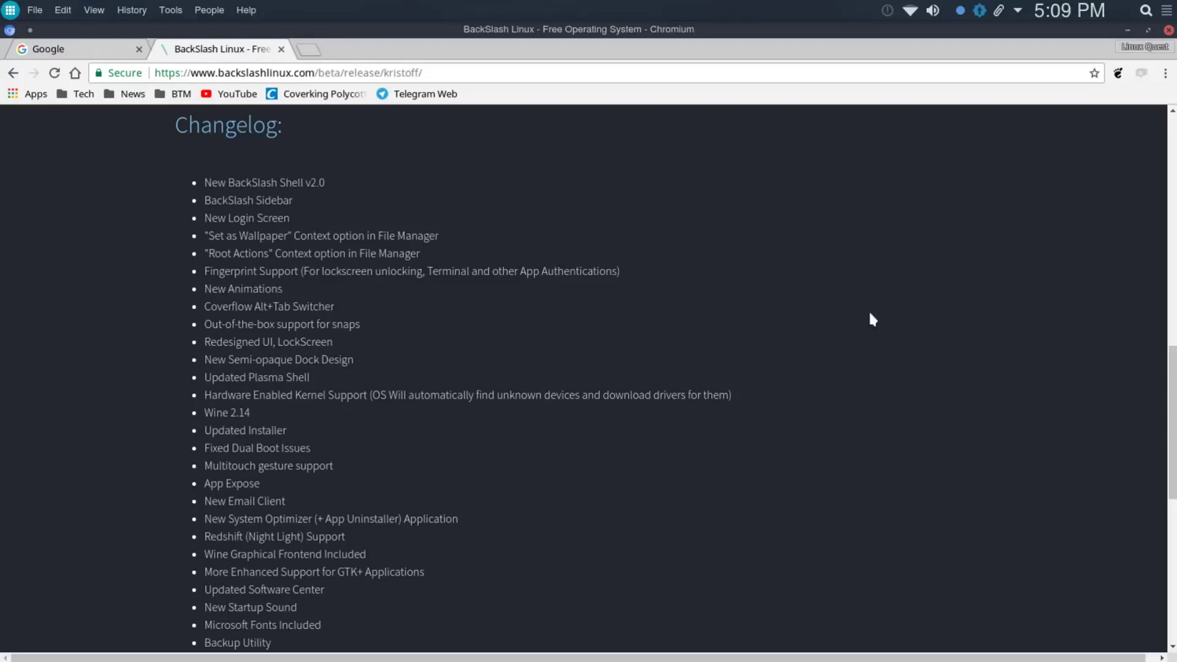
scroll(840, 344, down, 3)
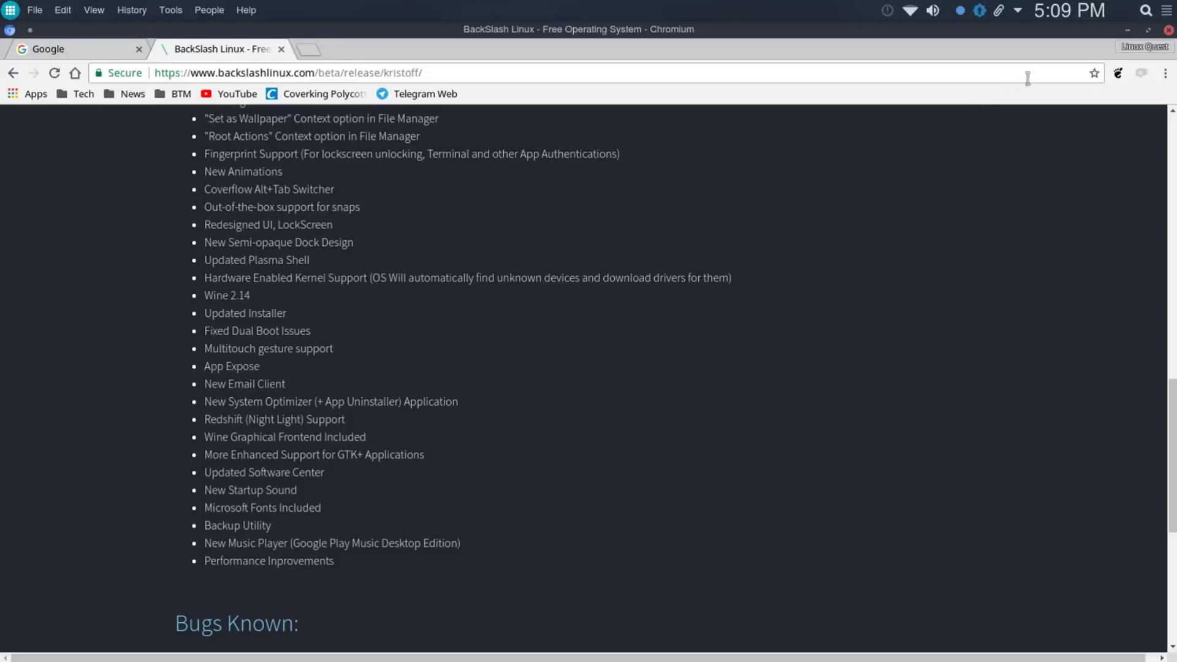
- Close Chromium, look over the desktop context menu, and peek at the pending updates panel
click(1163, 32)
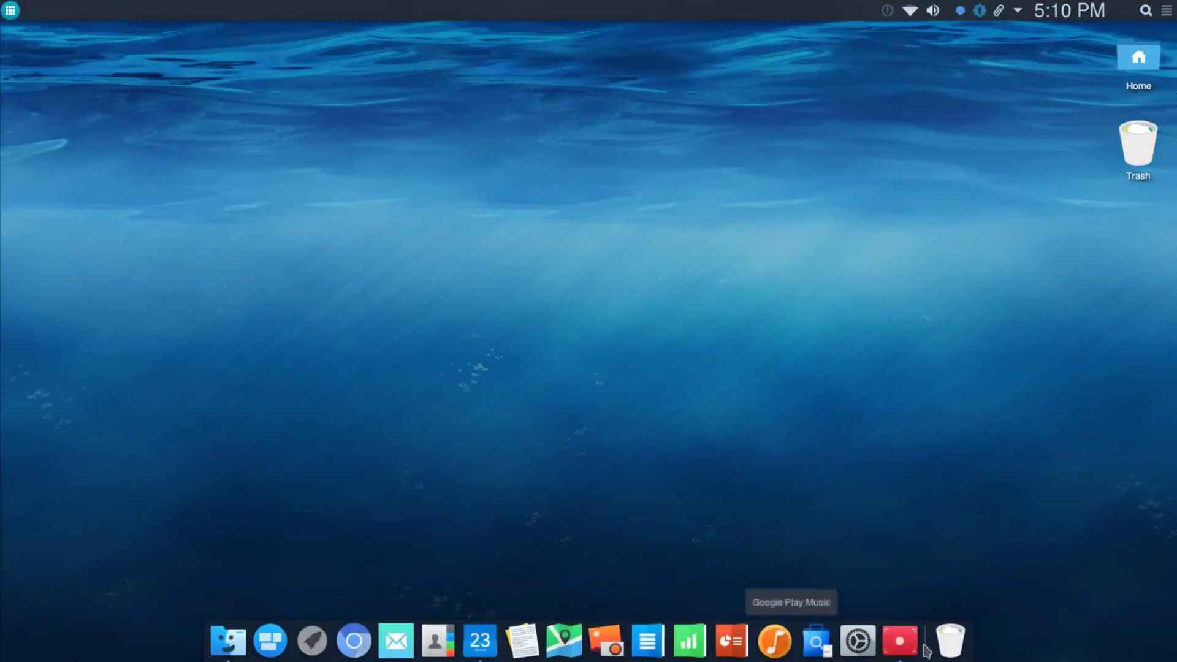
right_click(523, 231)
mouse_move(524, 234)
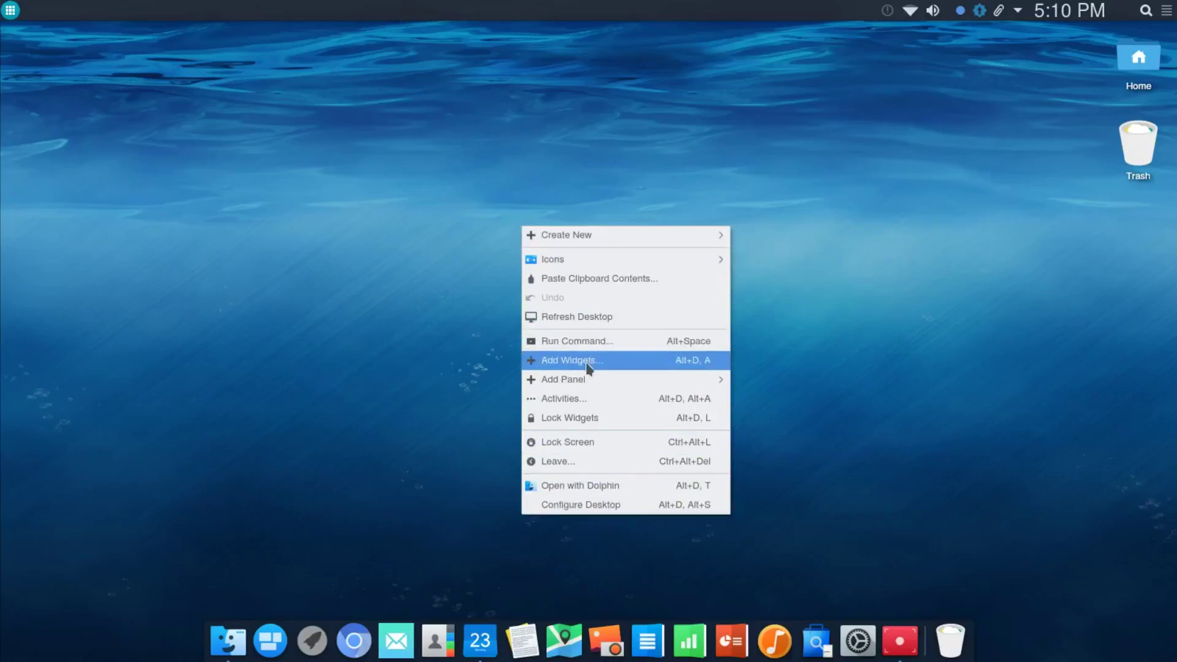
click(928, 391)
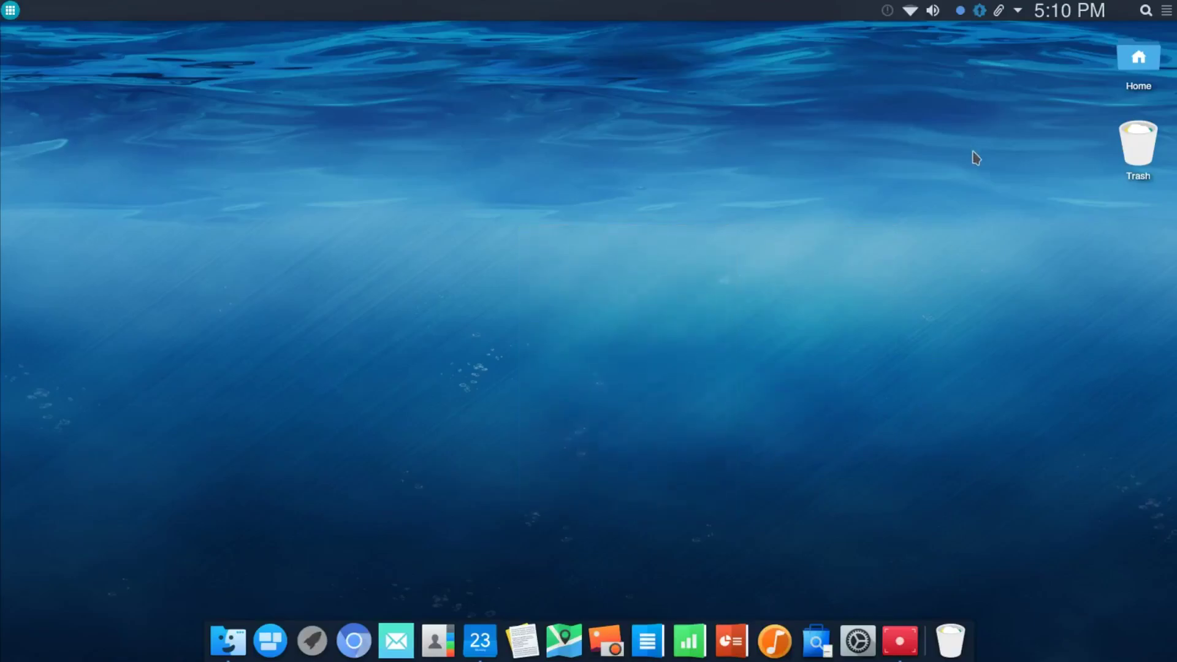
click(979, 13)
click(979, 15)
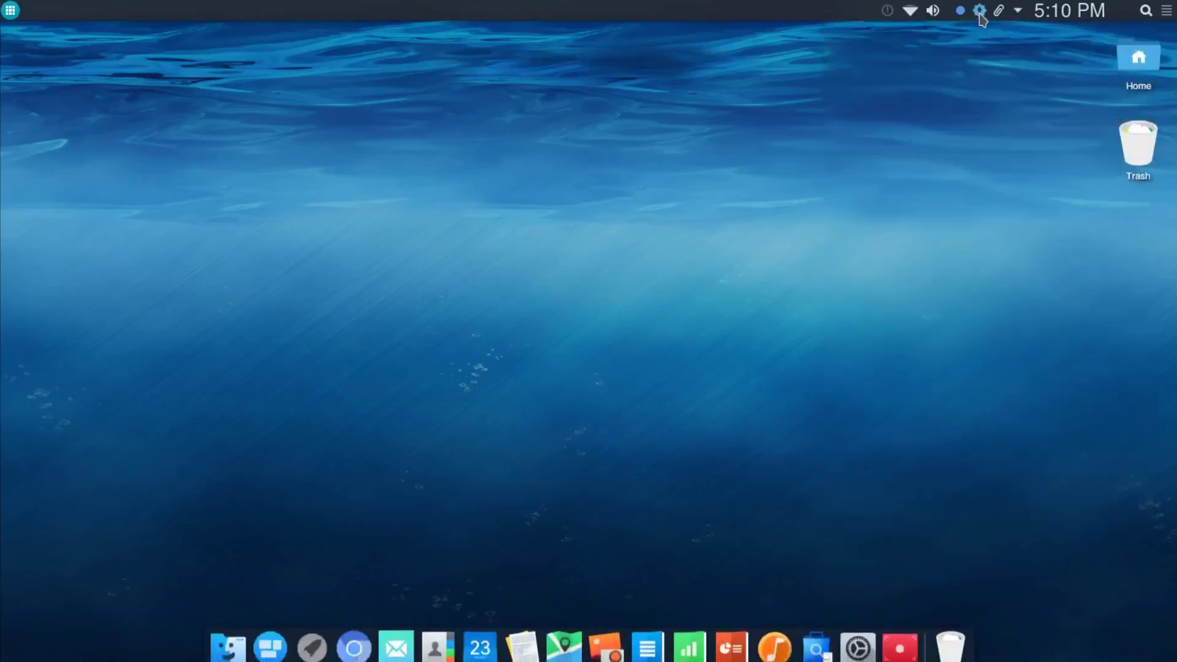
- Set the top panel to flexible size, then review the 7 pending updates and audio settings
right_click(678, 14)
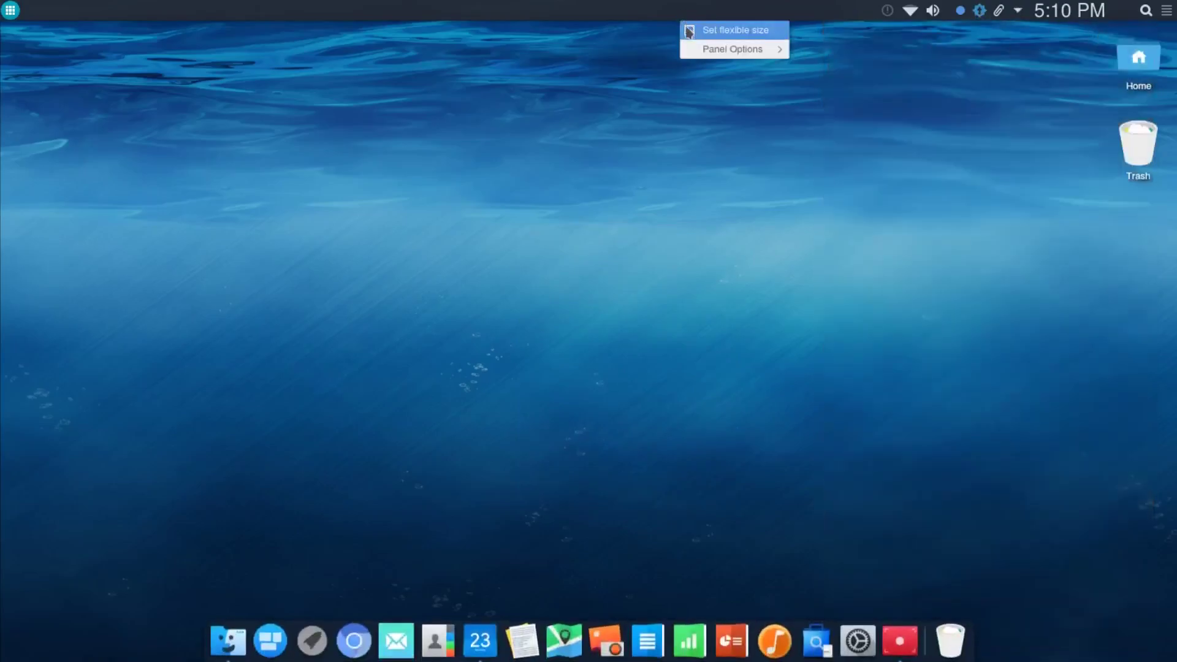
click(688, 34)
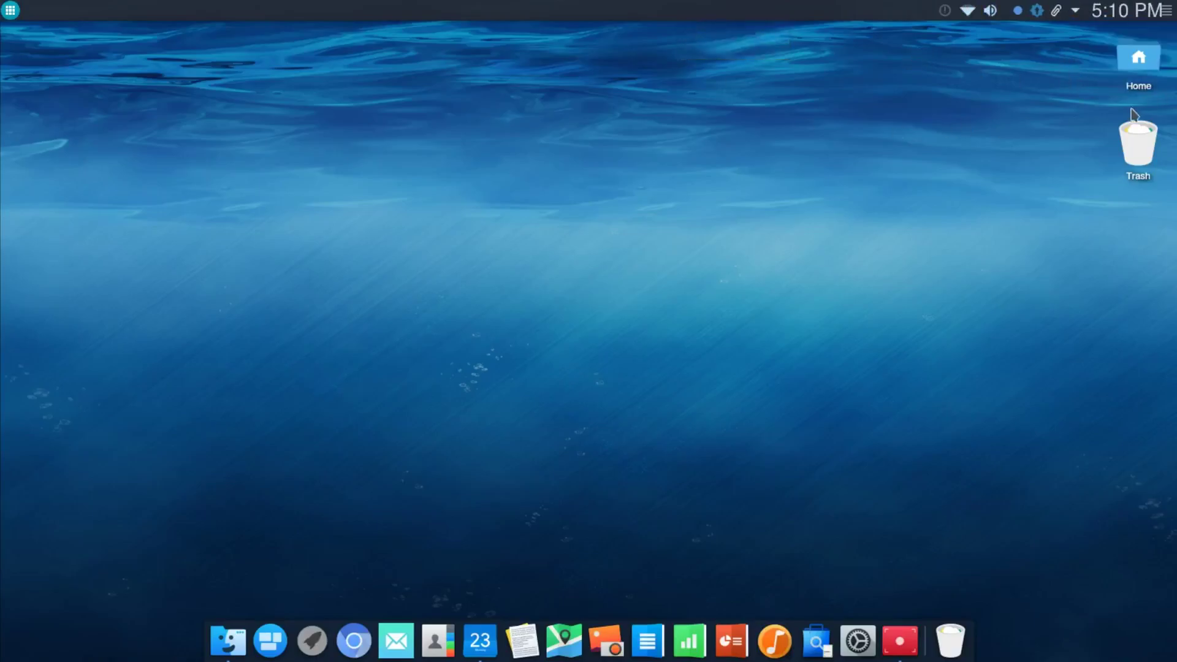
click(1036, 11)
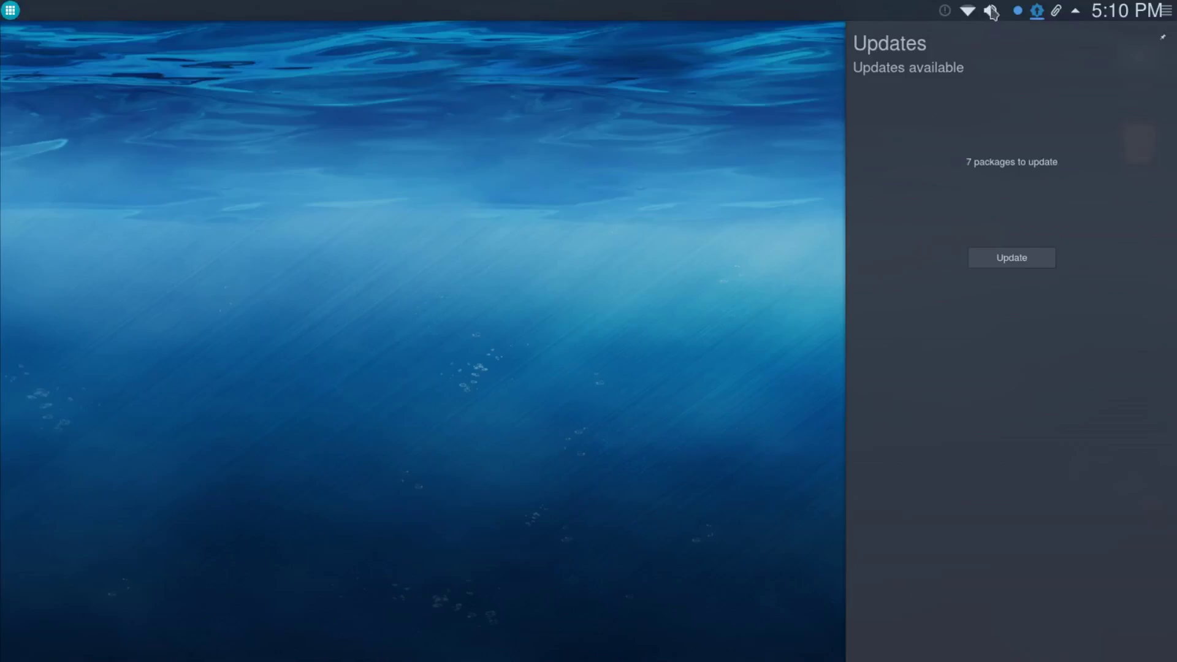
click(990, 11)
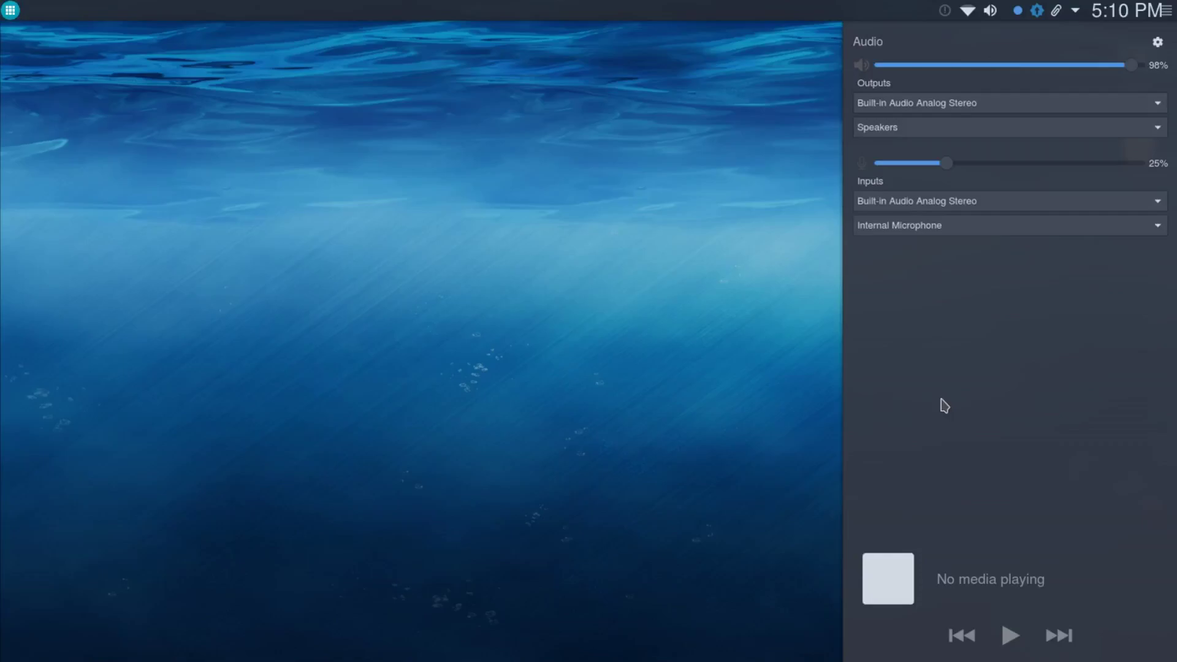
click(676, 275)
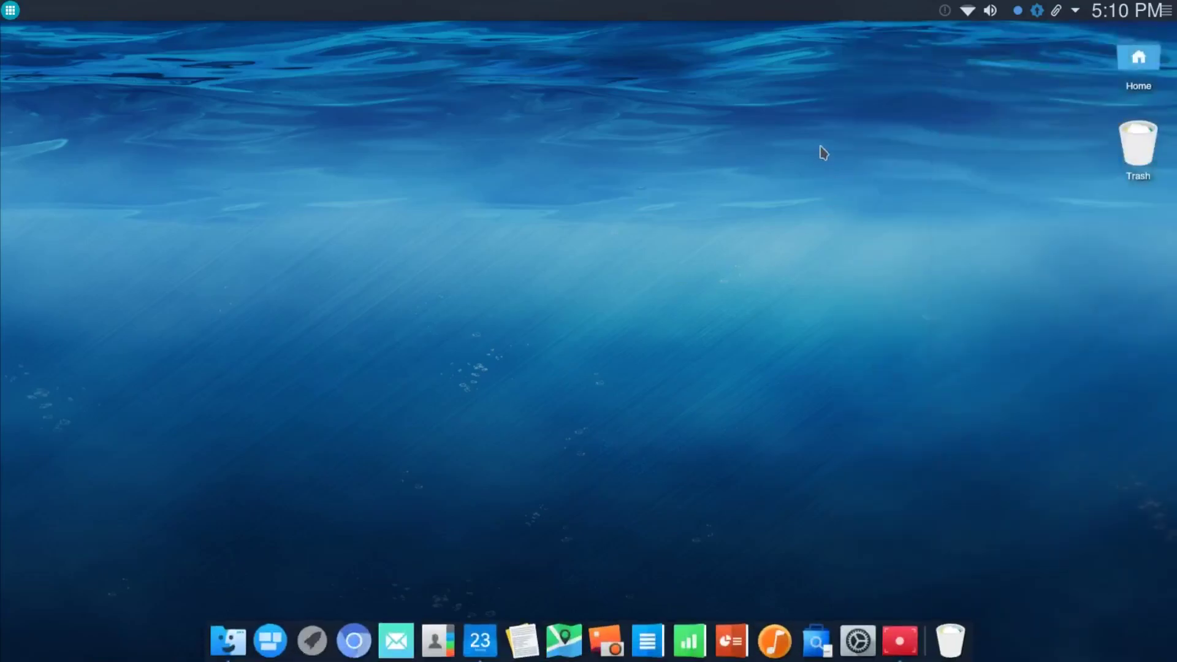
click(11, 11)
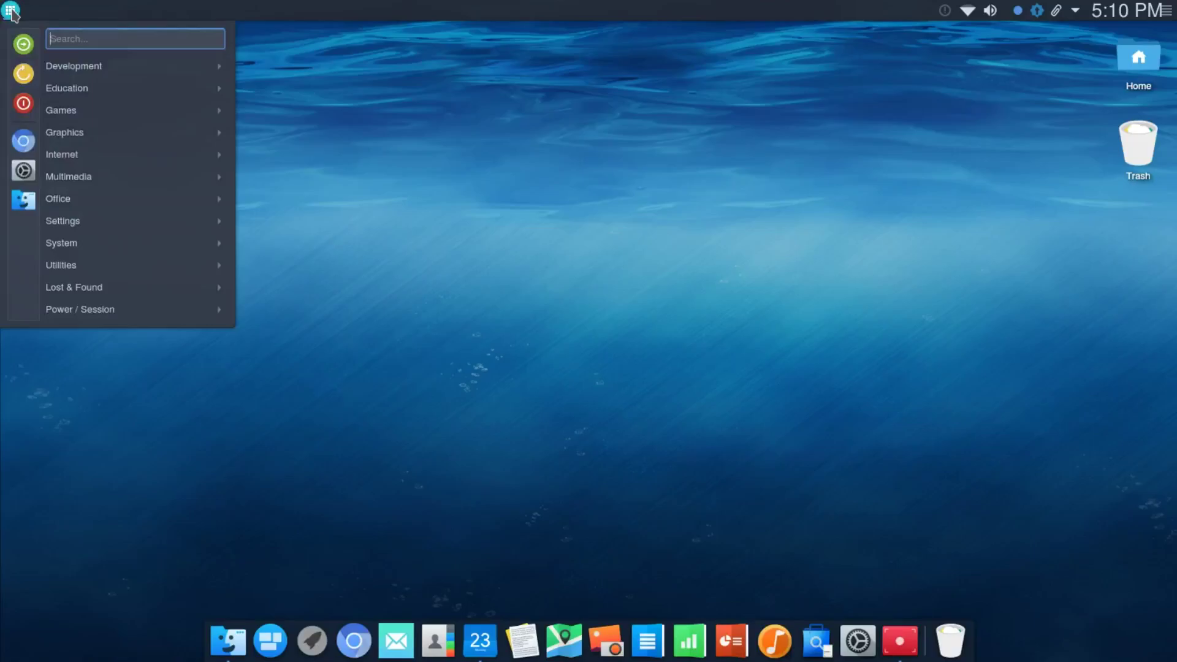
click(11, 11)
click(12, 11)
mouse_move(81, 143)
click(100, 362)
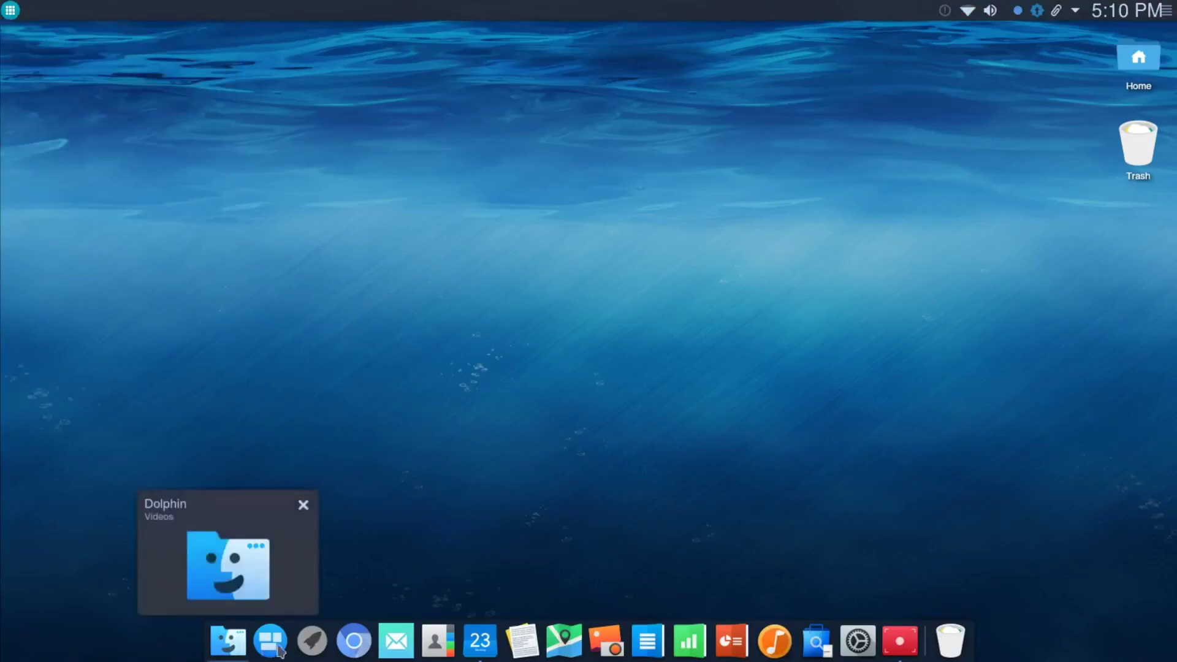
click(314, 643)
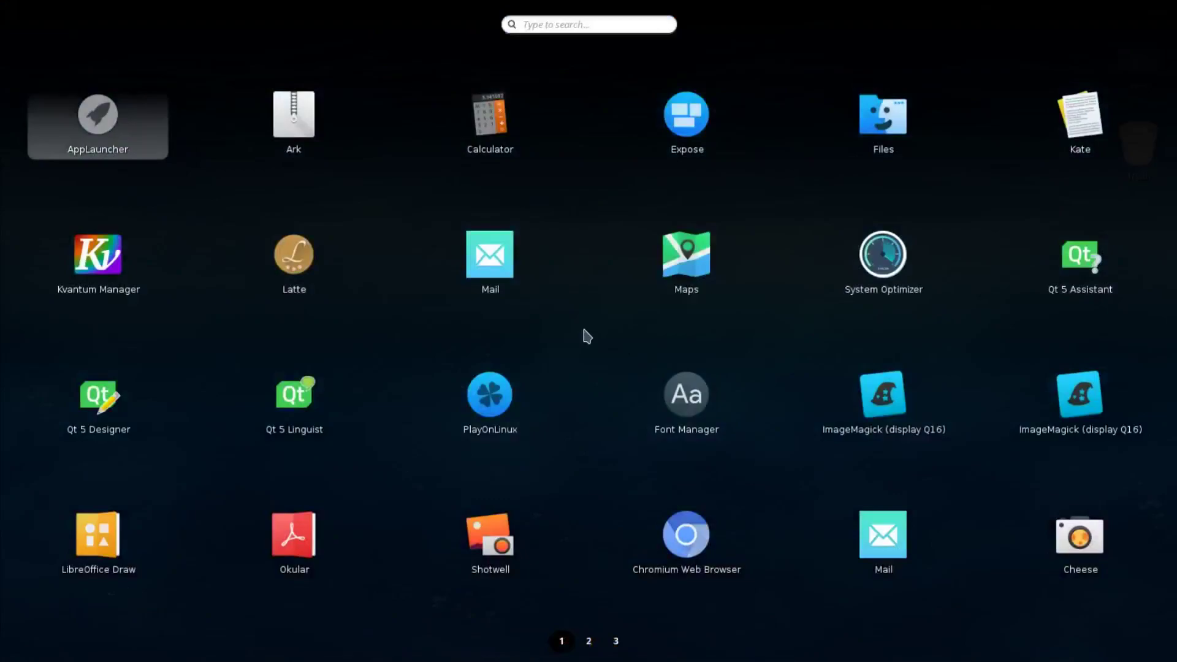
scroll(587, 338, up, 3)
scroll(588, 338, down, 3)
click(579, 261)
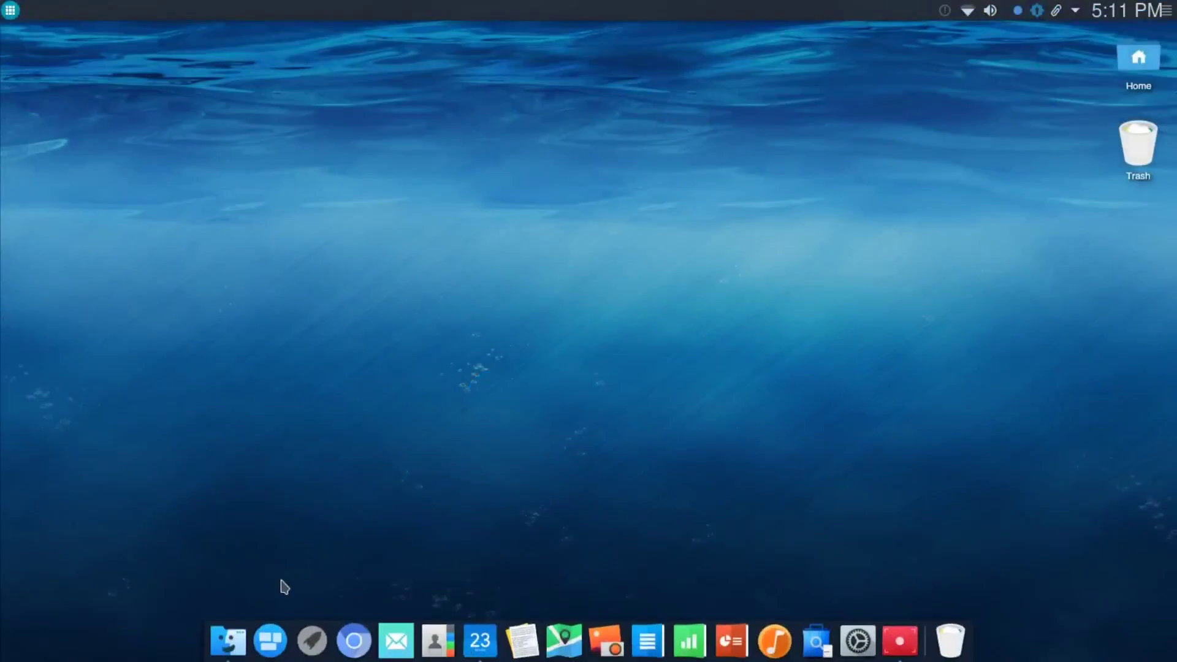
- Browse the open windows with the window overview and the Alt+Tab cover switcher
click(270, 648)
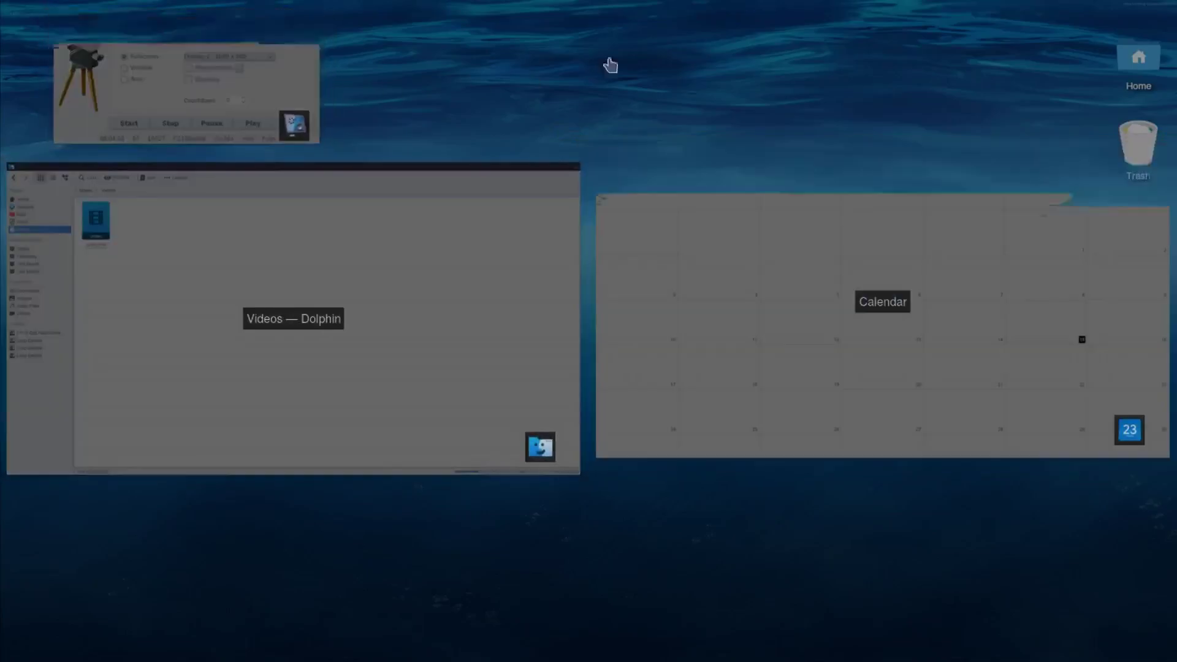
click(670, 58)
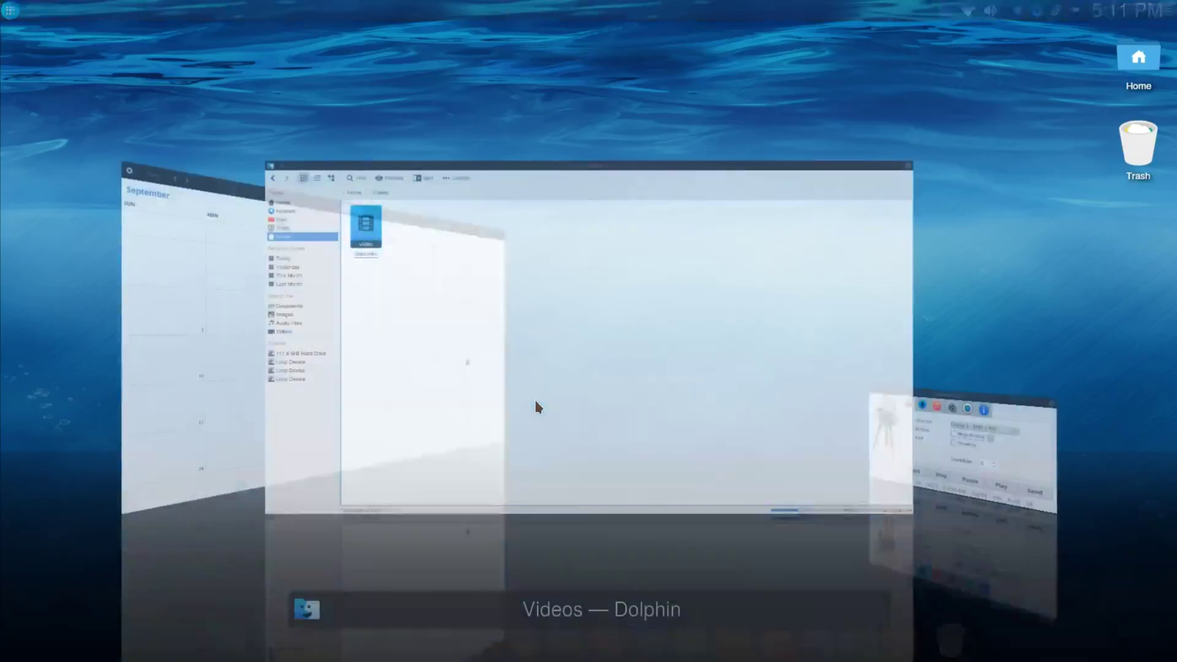
key(alt+Tab)
key(alt+Tab)
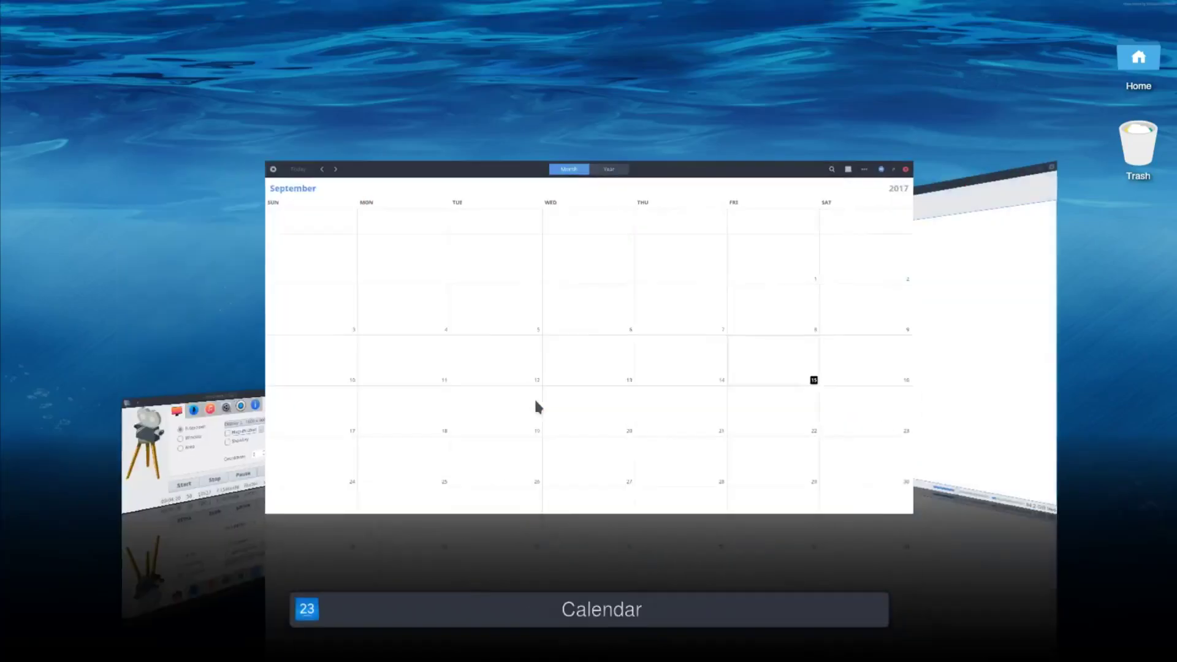
key(alt+Tab)
key(alt+Tab)
key(alt+Tab)
key(alt+Tab)
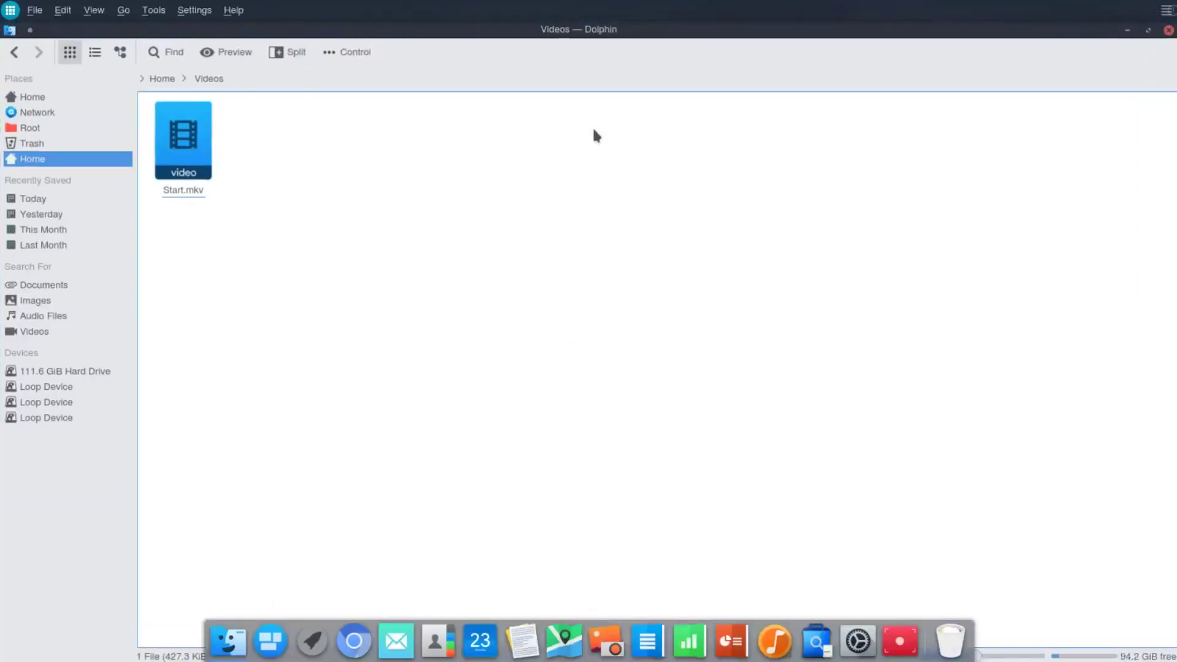
- Minimize the Dolphin Videos window, then open and close the Calendar app
click(1126, 31)
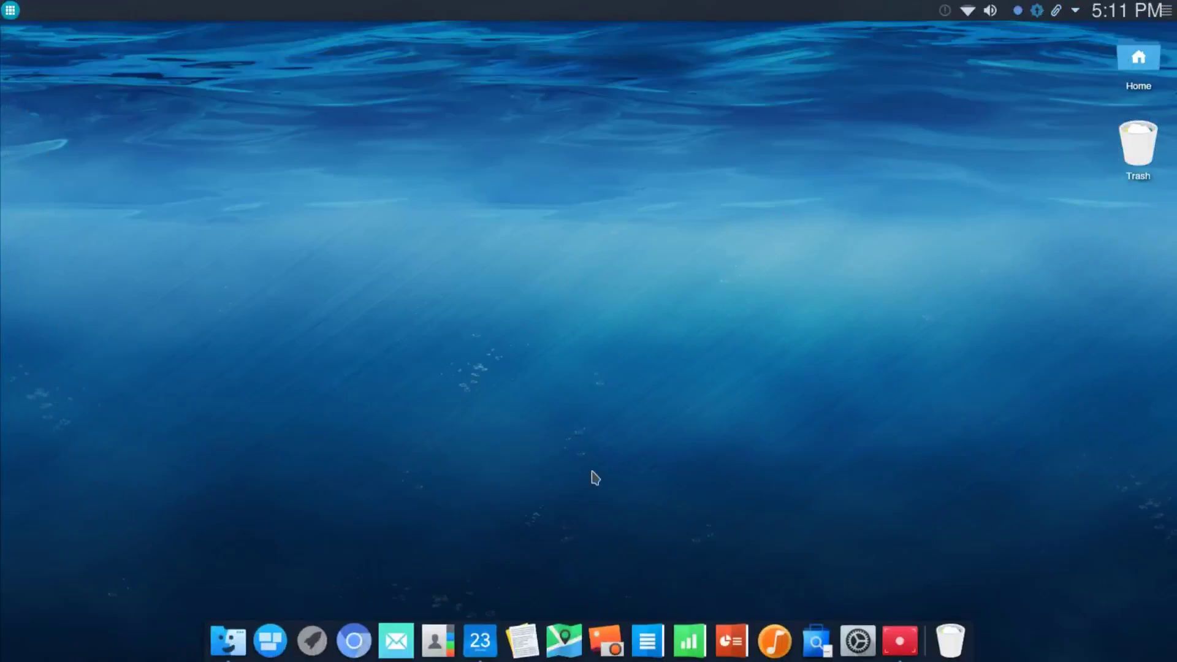
click(472, 640)
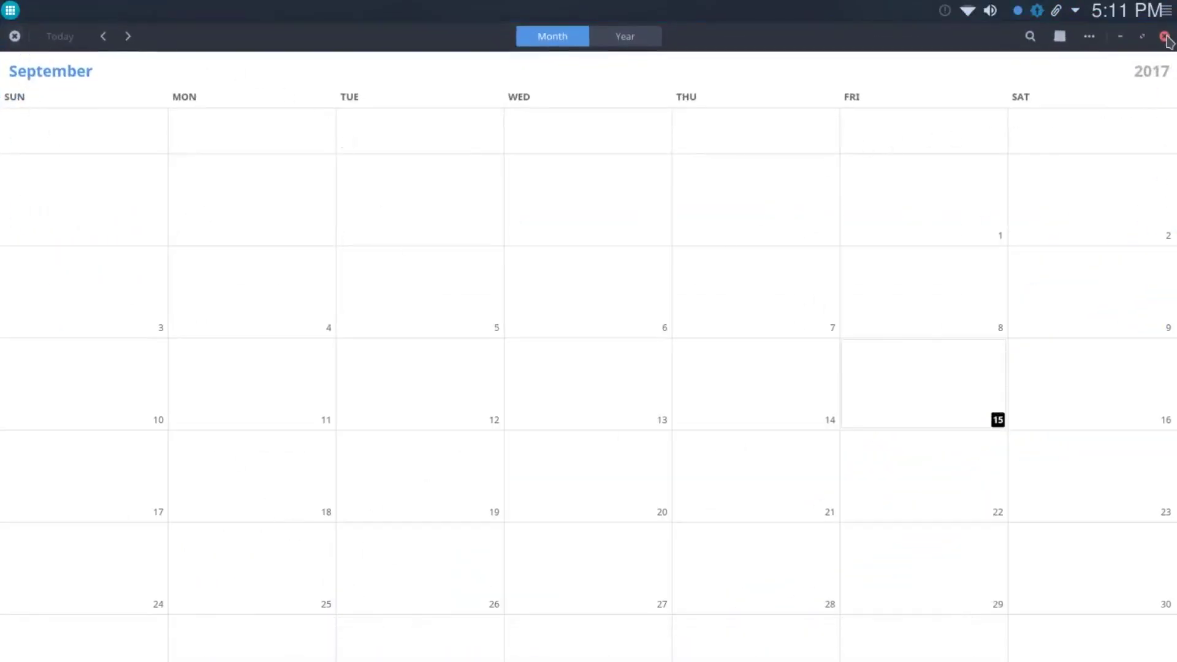
click(1165, 37)
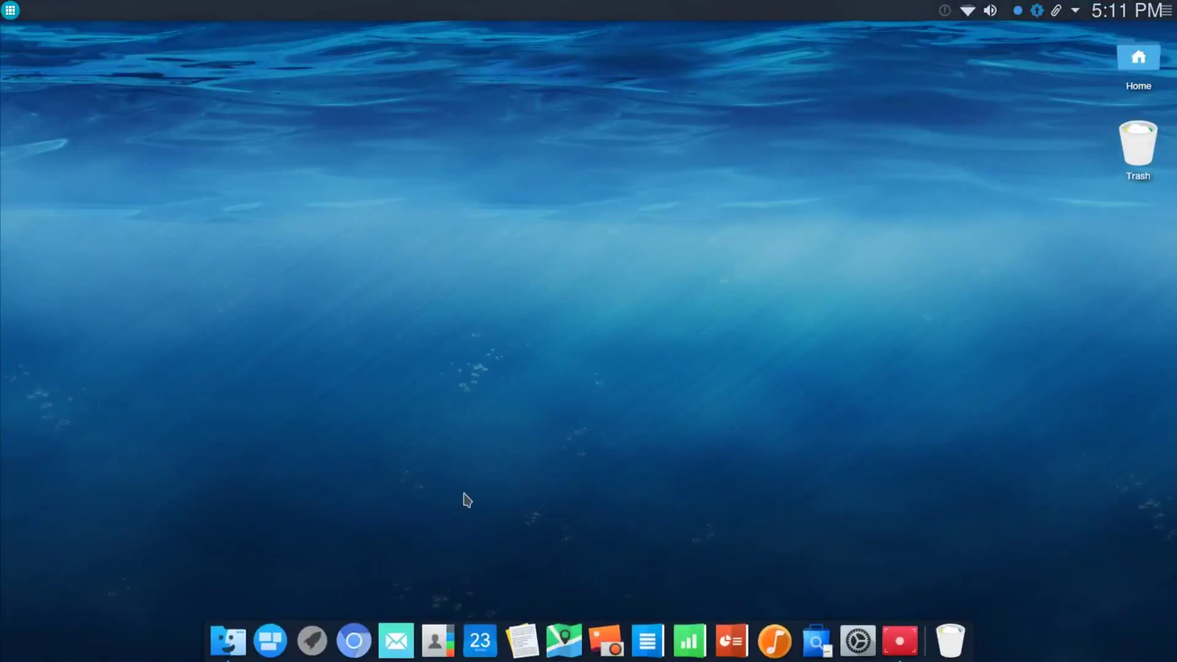
- Browse the launcher's Development, Education, Games, Graphics, Internet and Multimedia submenus
click(11, 12)
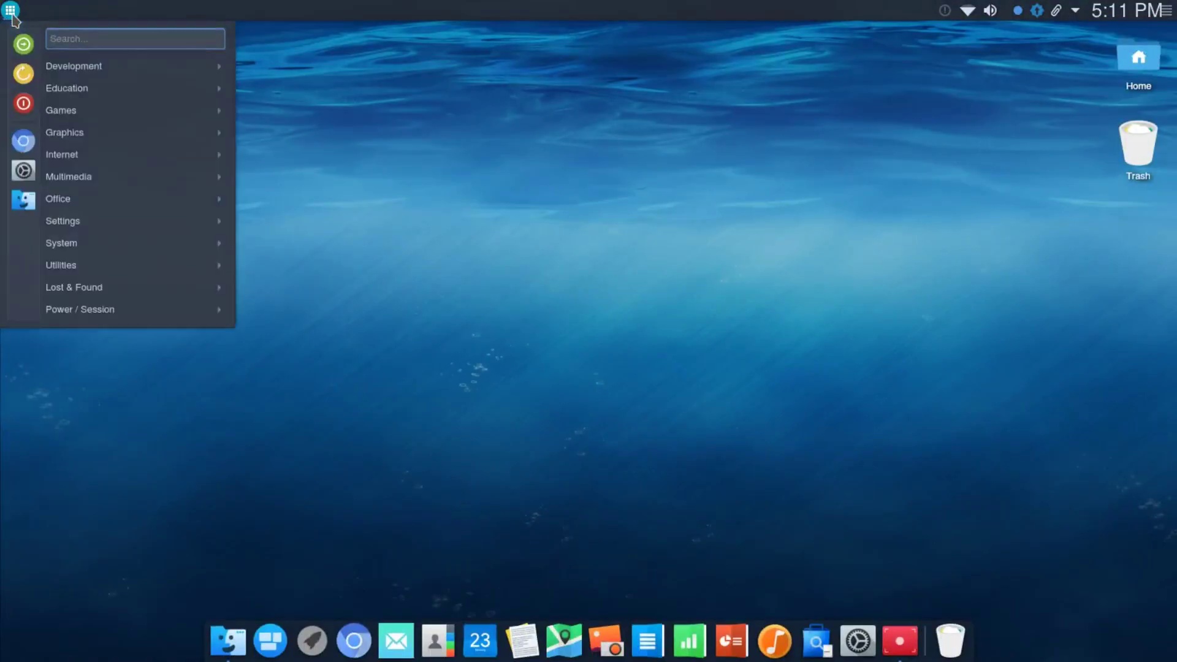
mouse_move(90, 70)
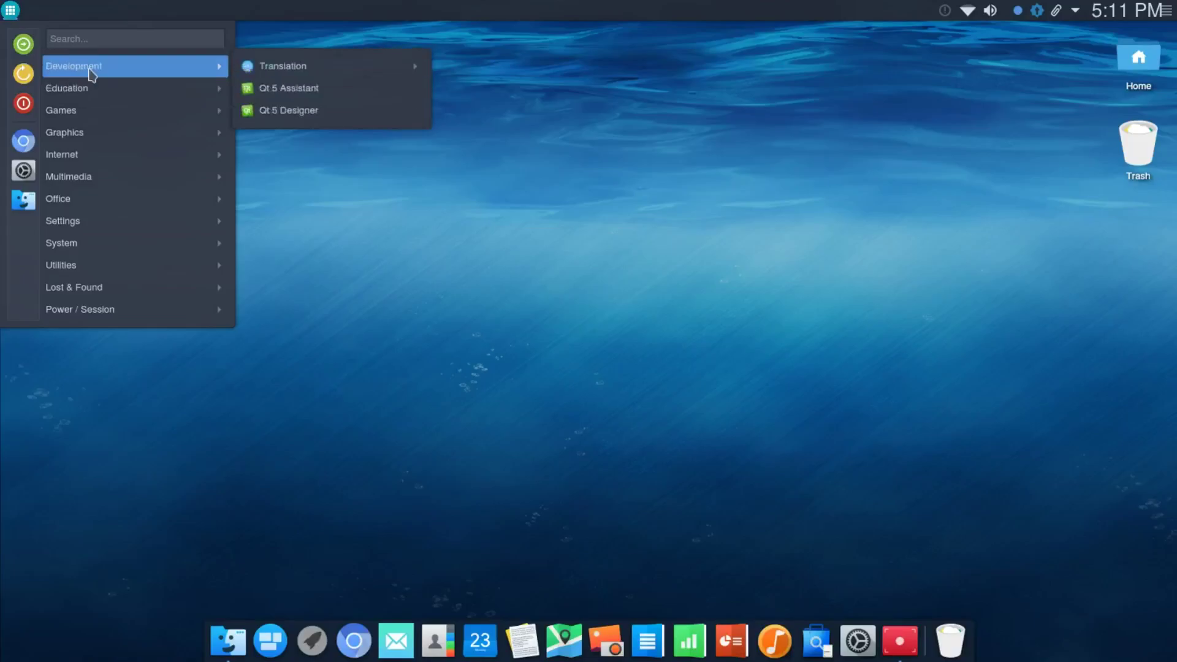
mouse_move(91, 92)
mouse_move(92, 116)
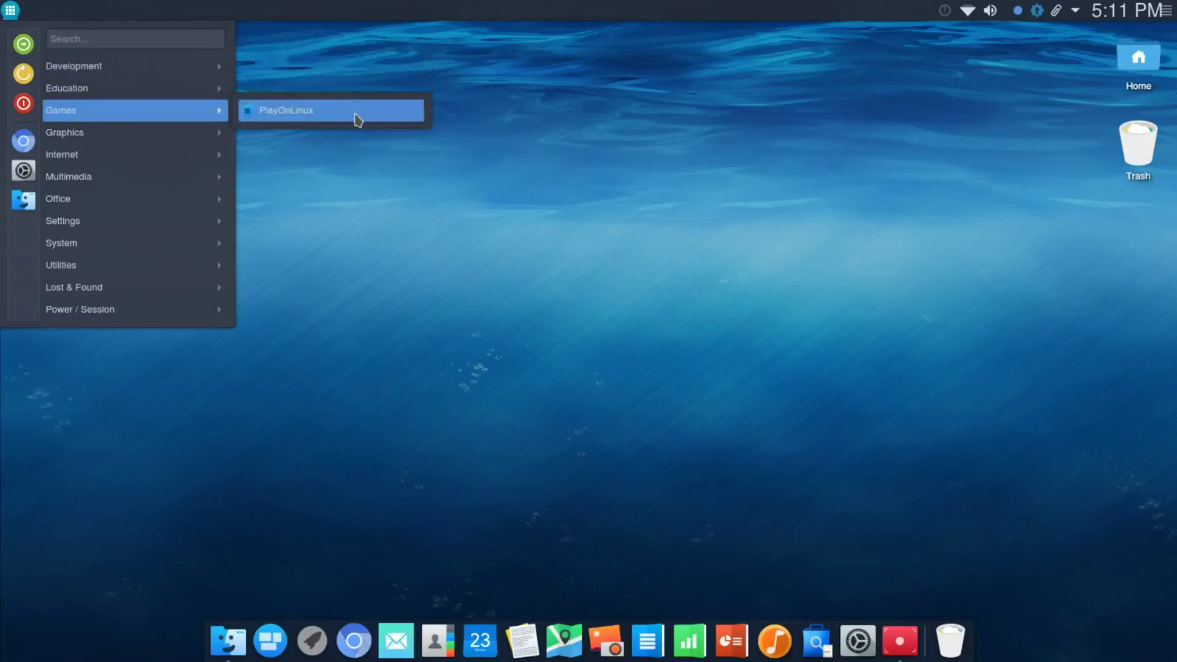
mouse_move(194, 139)
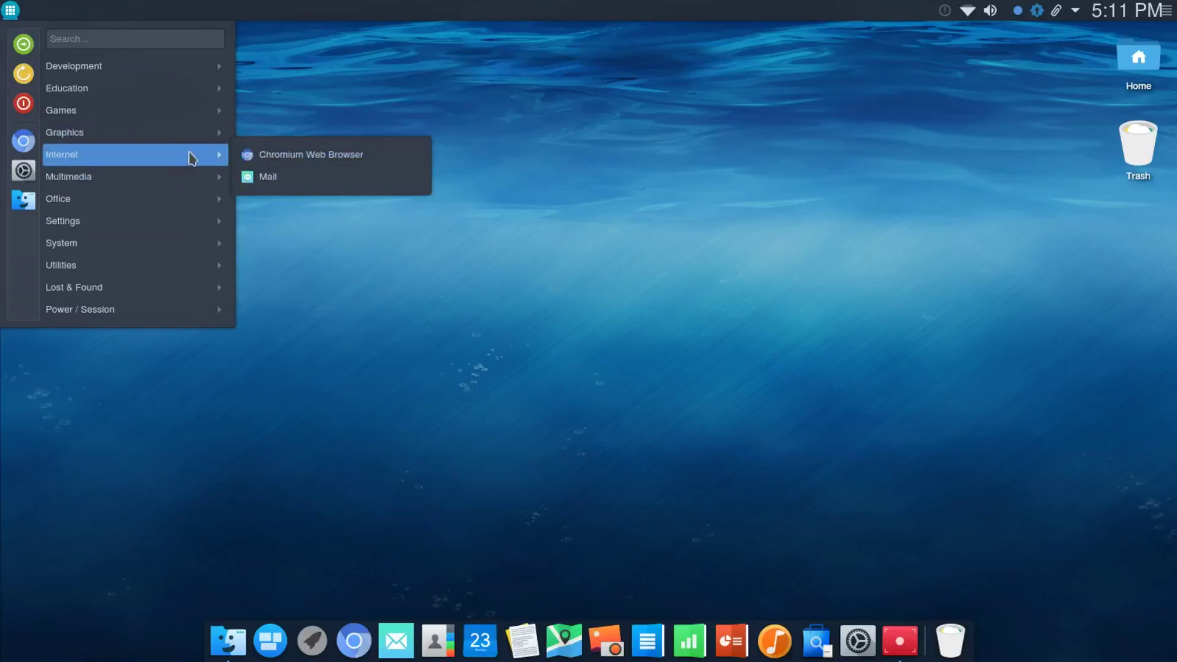
mouse_move(161, 151)
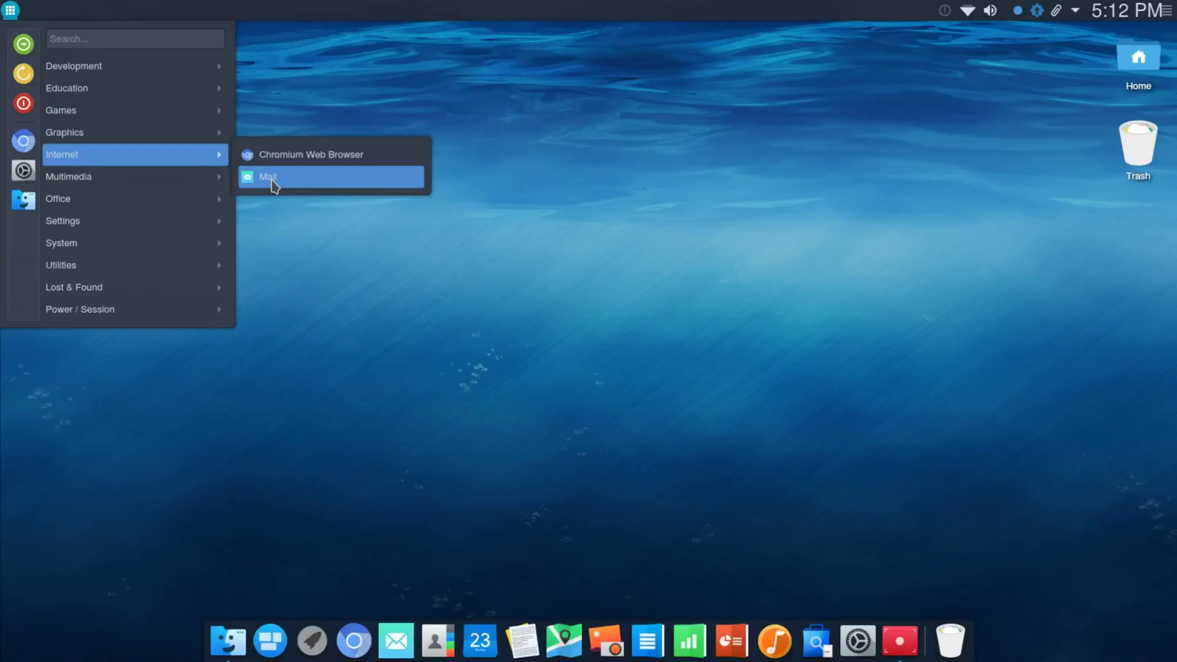
mouse_move(198, 178)
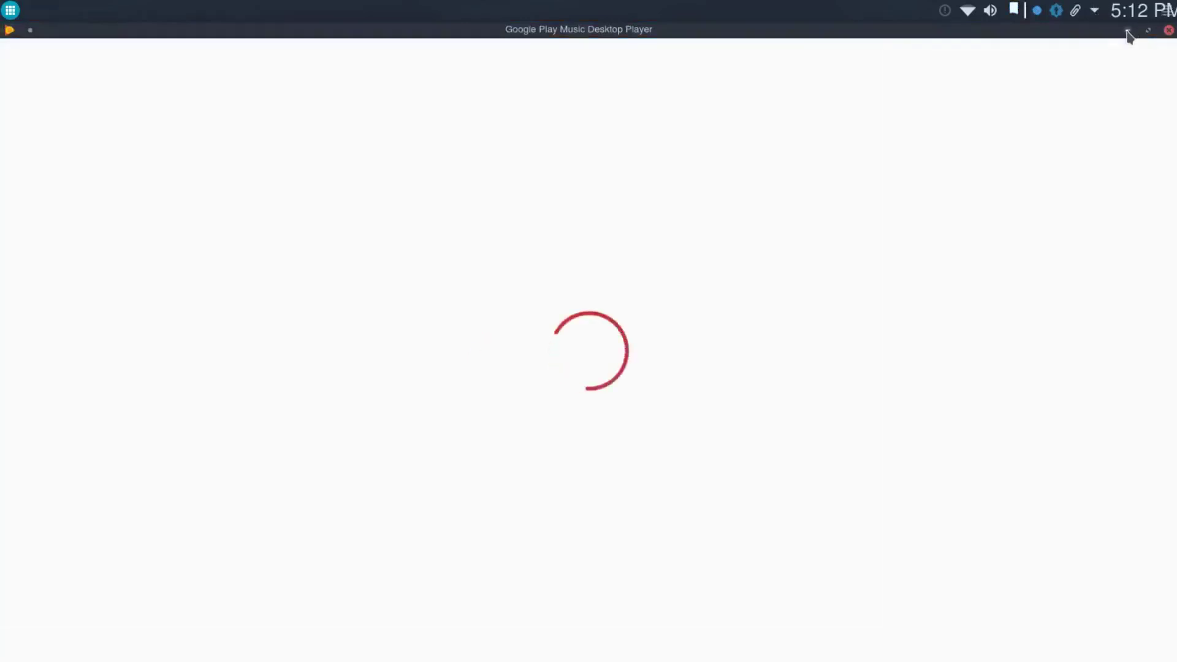
- Minimize and restore Google Play Music, close it to the tray, then open and close Dolphin
click(1127, 31)
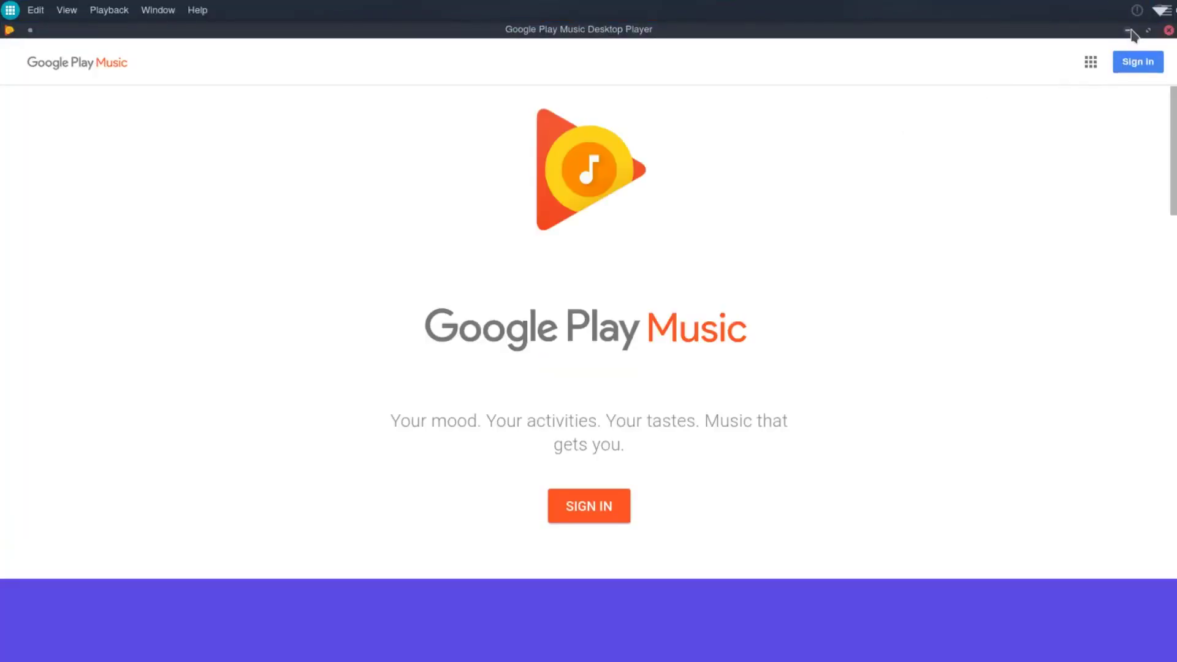
click(1127, 31)
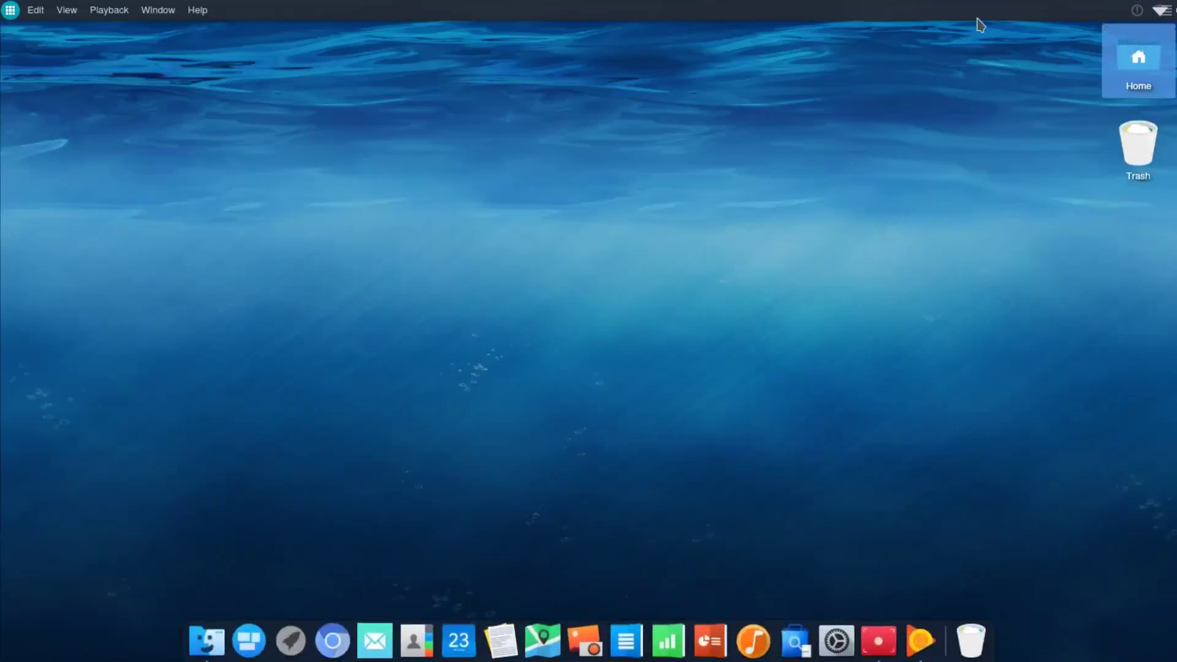
click(918, 644)
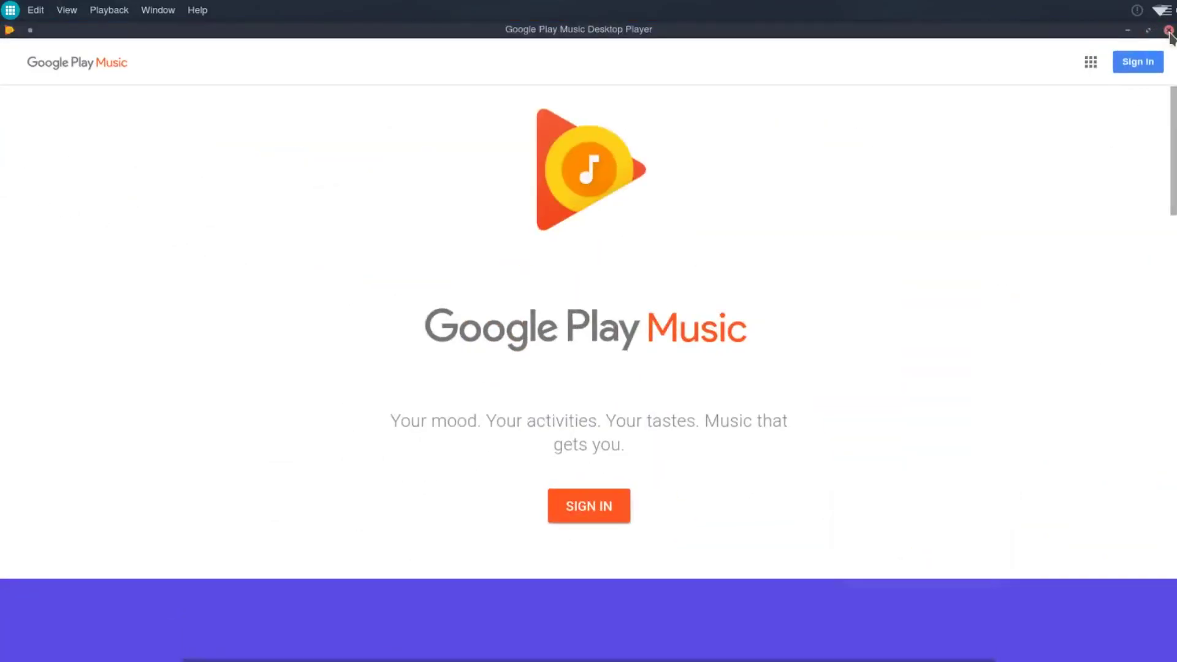
click(1162, 27)
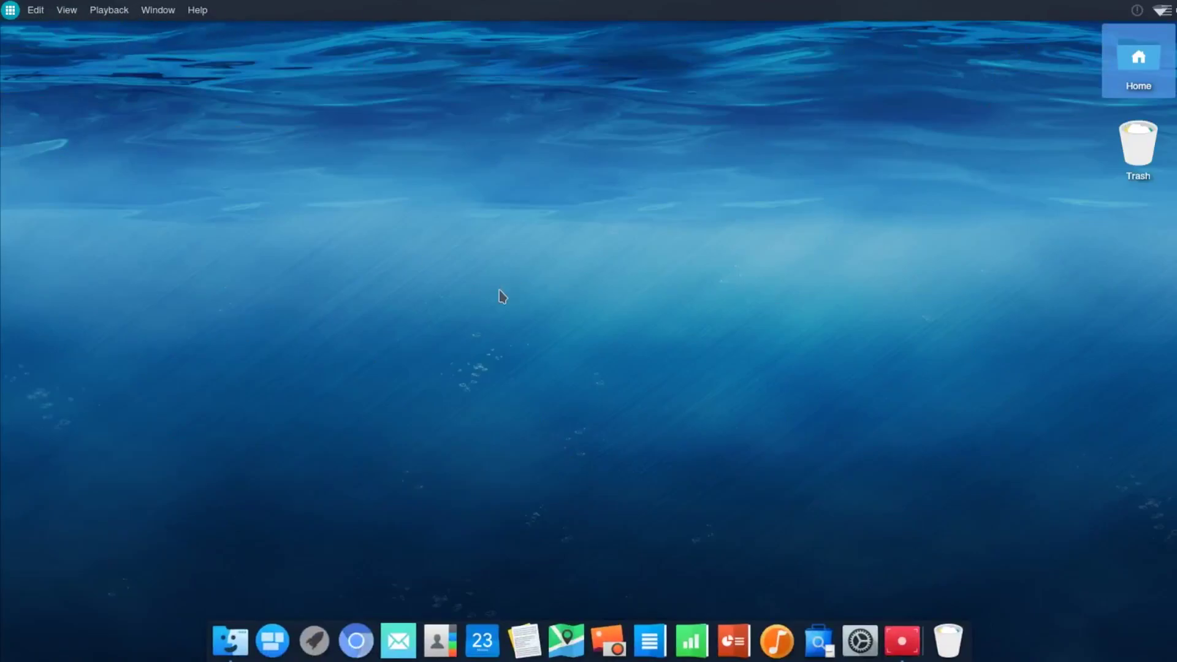
click(229, 642)
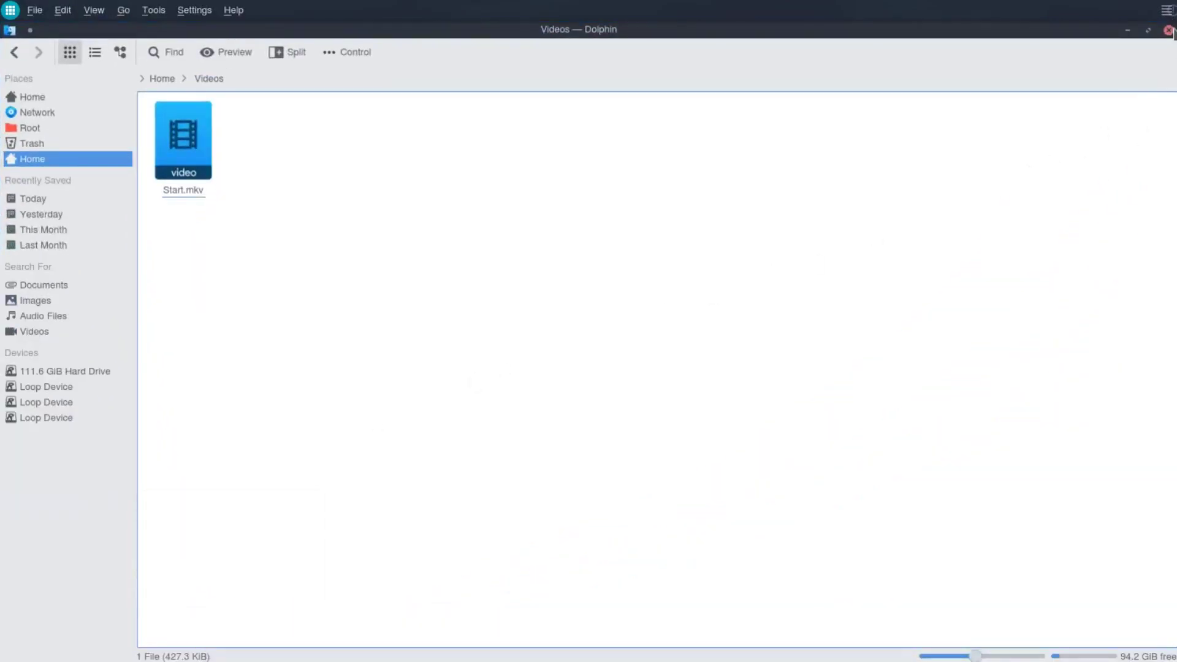
click(1168, 30)
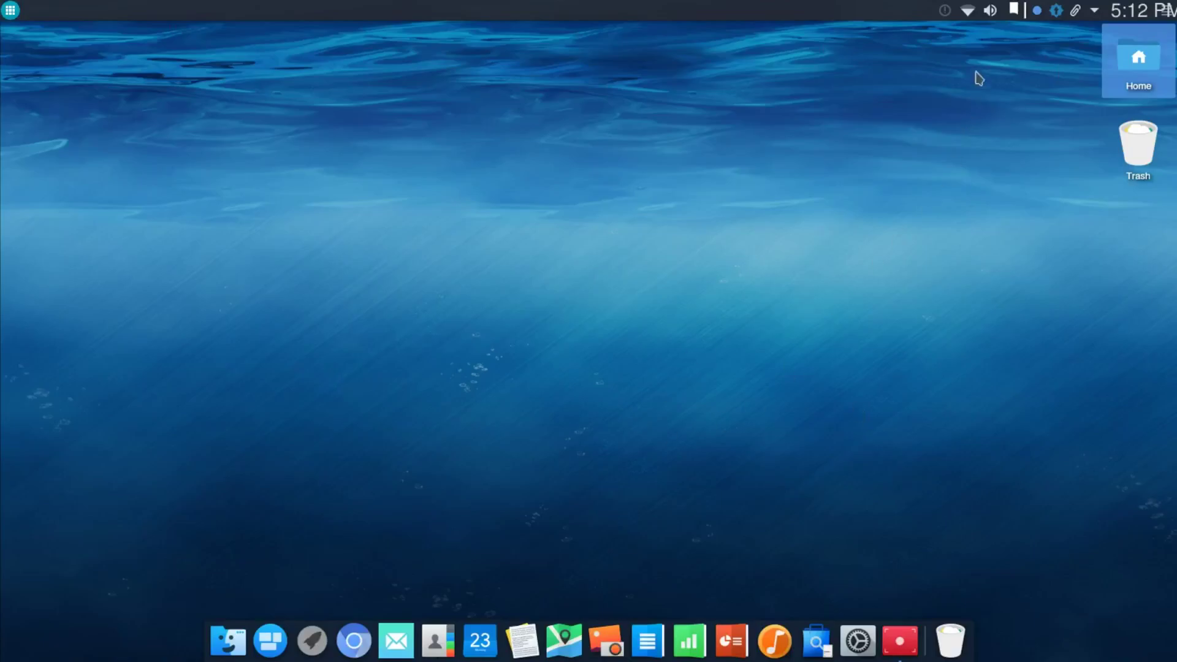
- Check the music player's tray controls, then browse the launcher's Office and Settings categories
click(1017, 14)
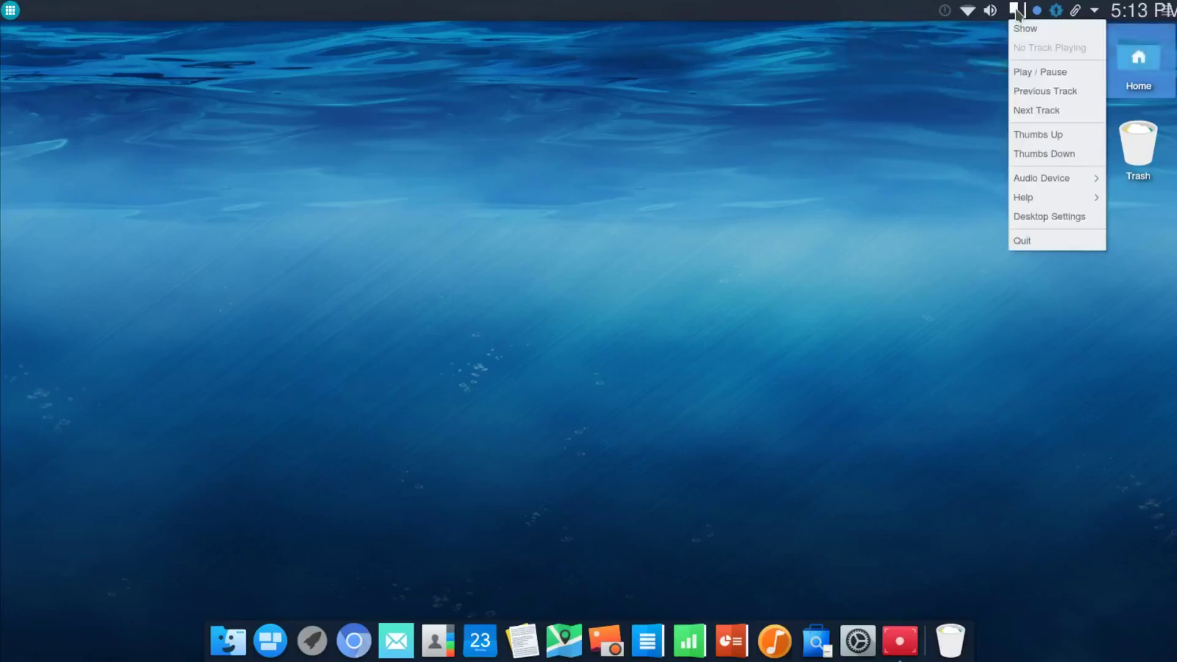
click(1017, 15)
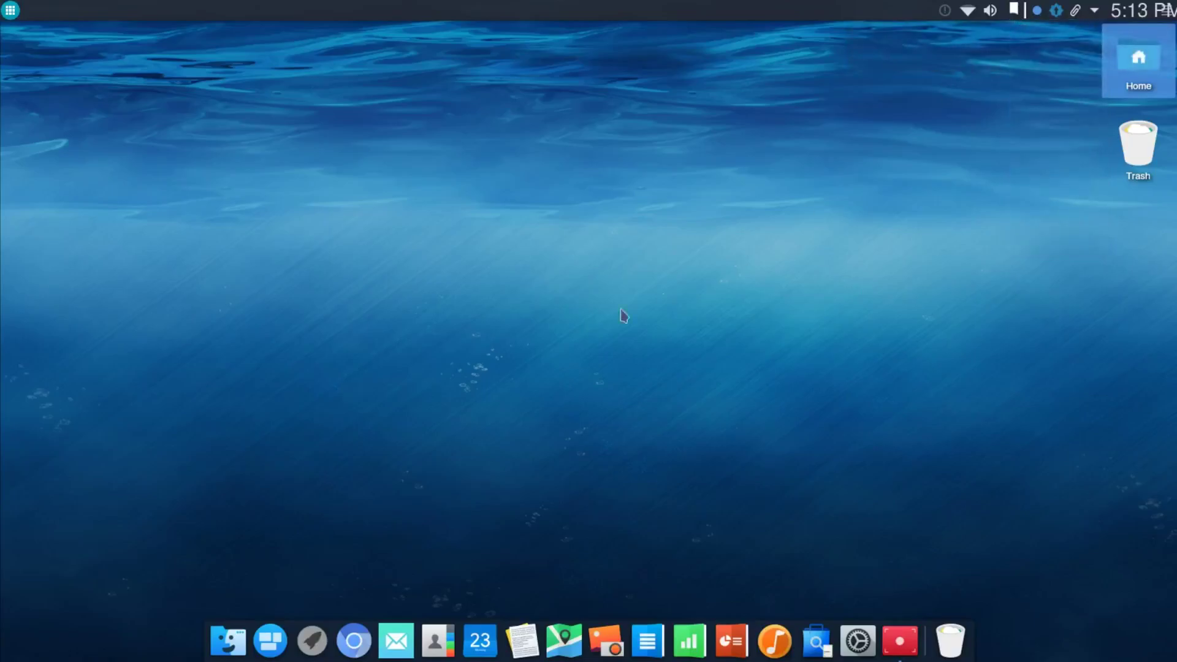
click(11, 10)
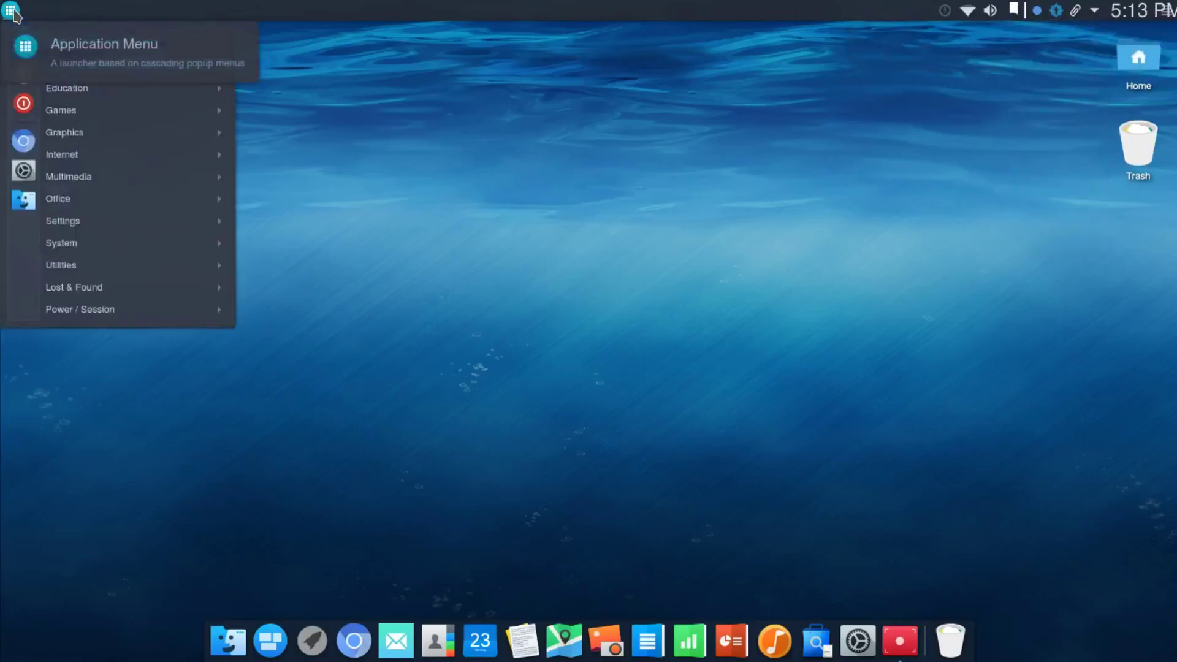
mouse_move(125, 191)
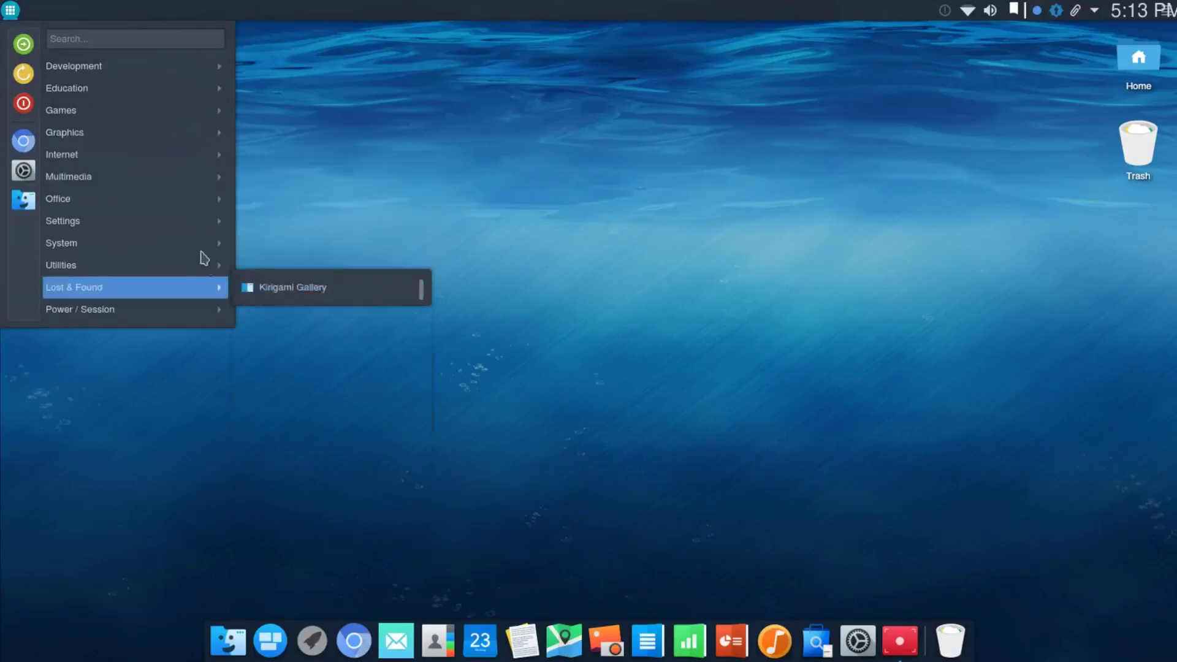
mouse_move(198, 200)
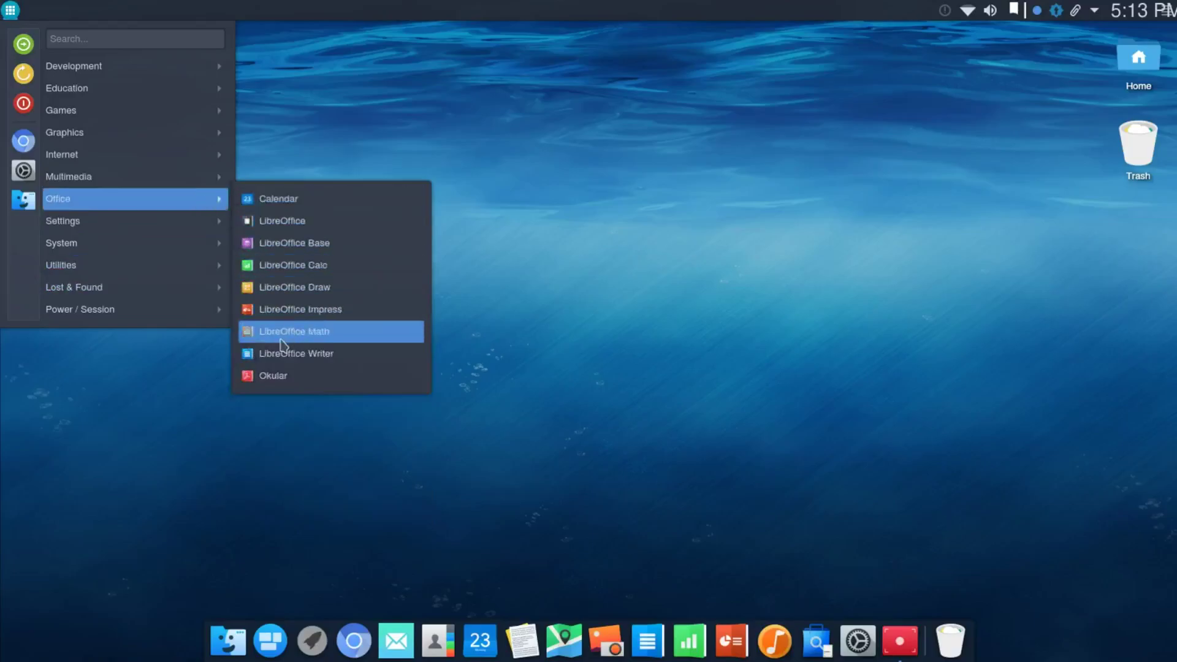
mouse_move(166, 223)
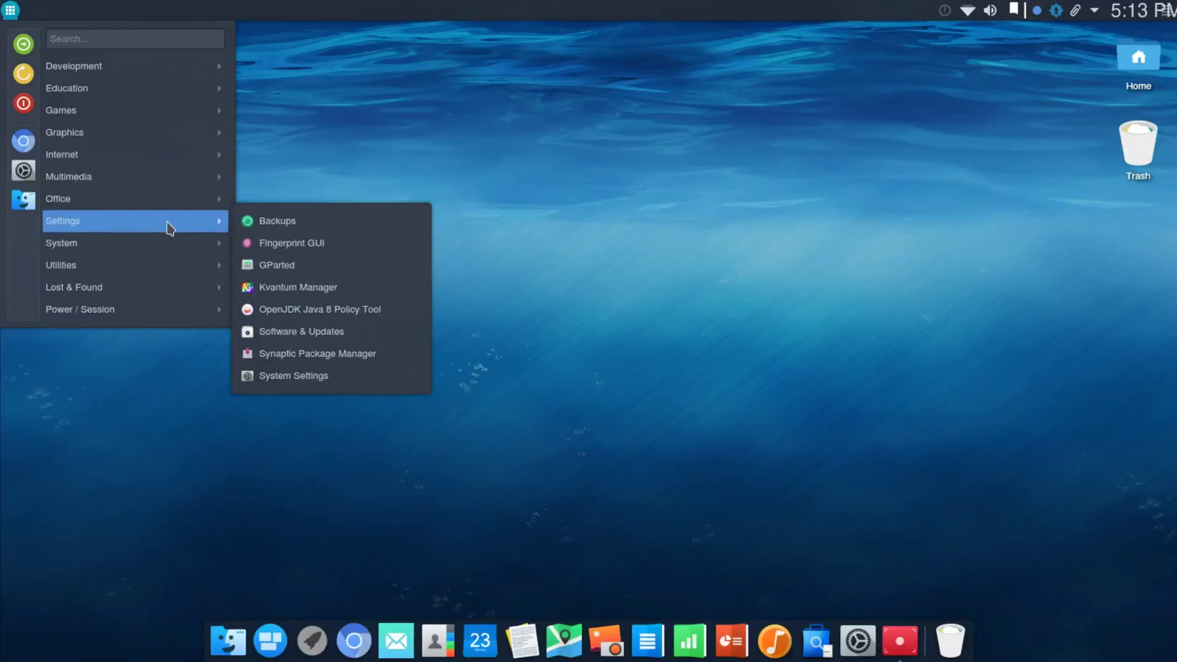
- Launch Backups, centre it, review its folders, storage location and scheduling pages, then close it
click(286, 227)
drag(229, 39, 601, 78)
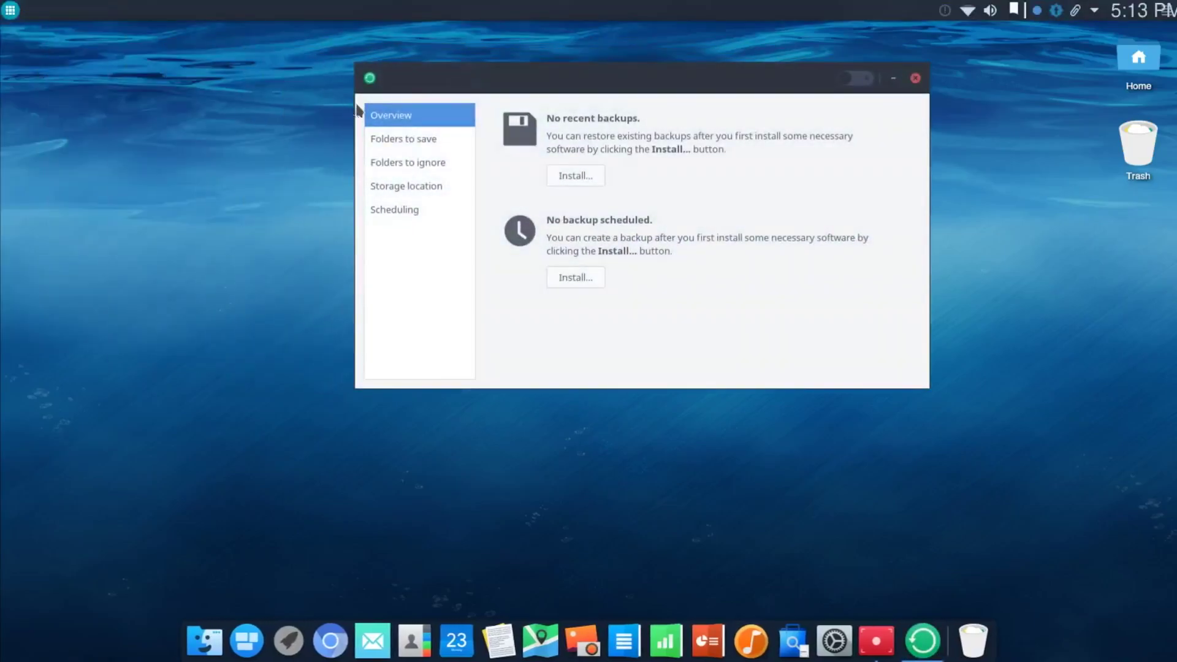
click(413, 141)
click(414, 161)
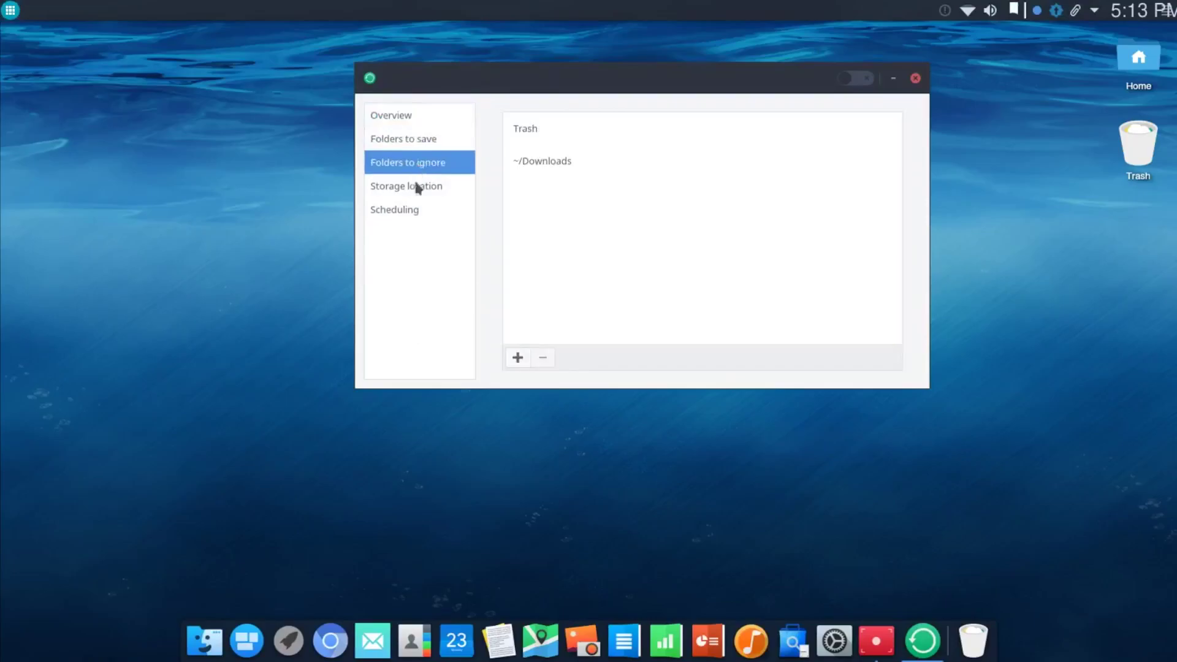
click(416, 187)
click(403, 213)
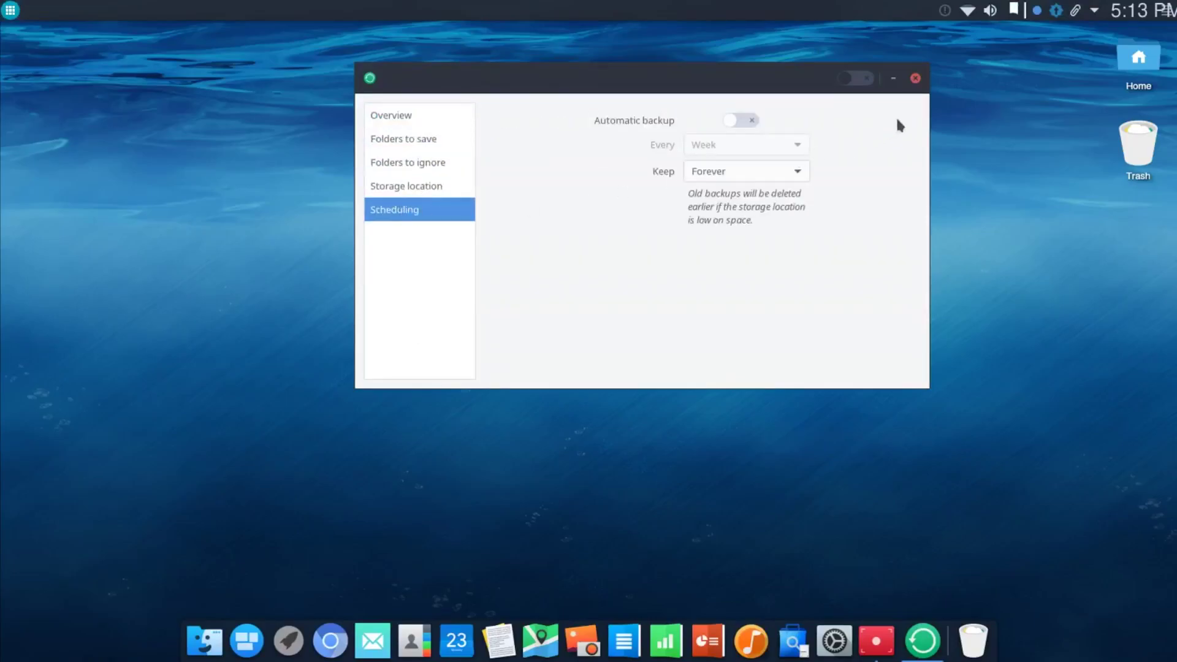
click(915, 79)
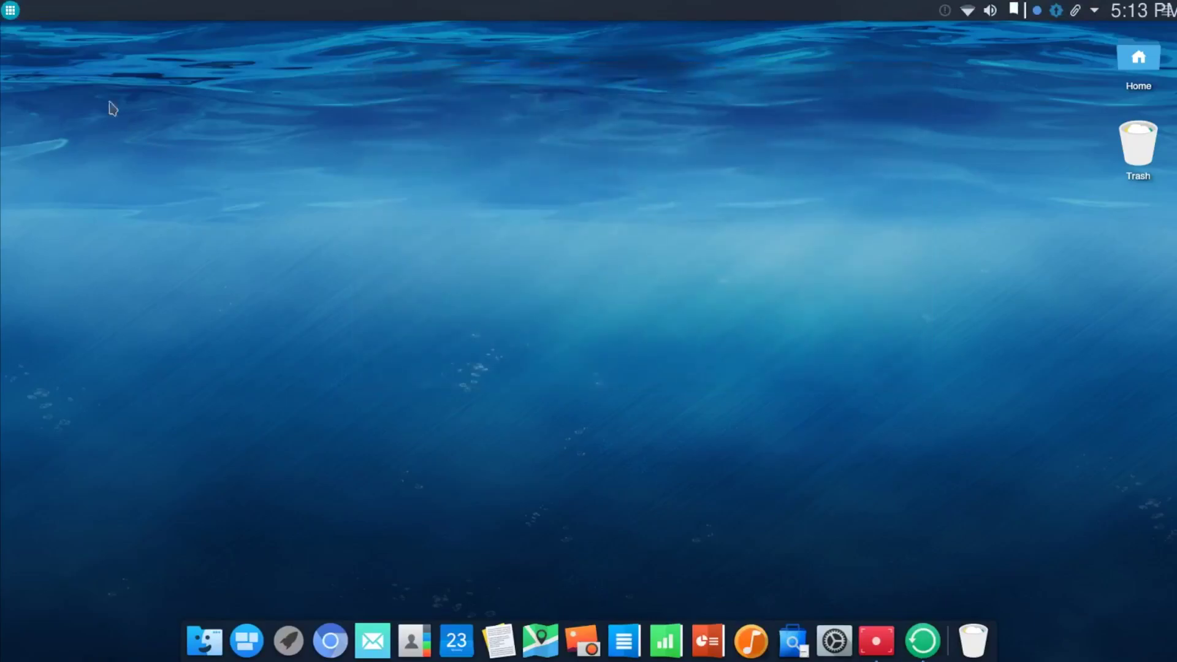
click(11, 10)
- Launch Kvantum Manager from Settings, centre it, and expand Configure Active Theme
mouse_move(96, 219)
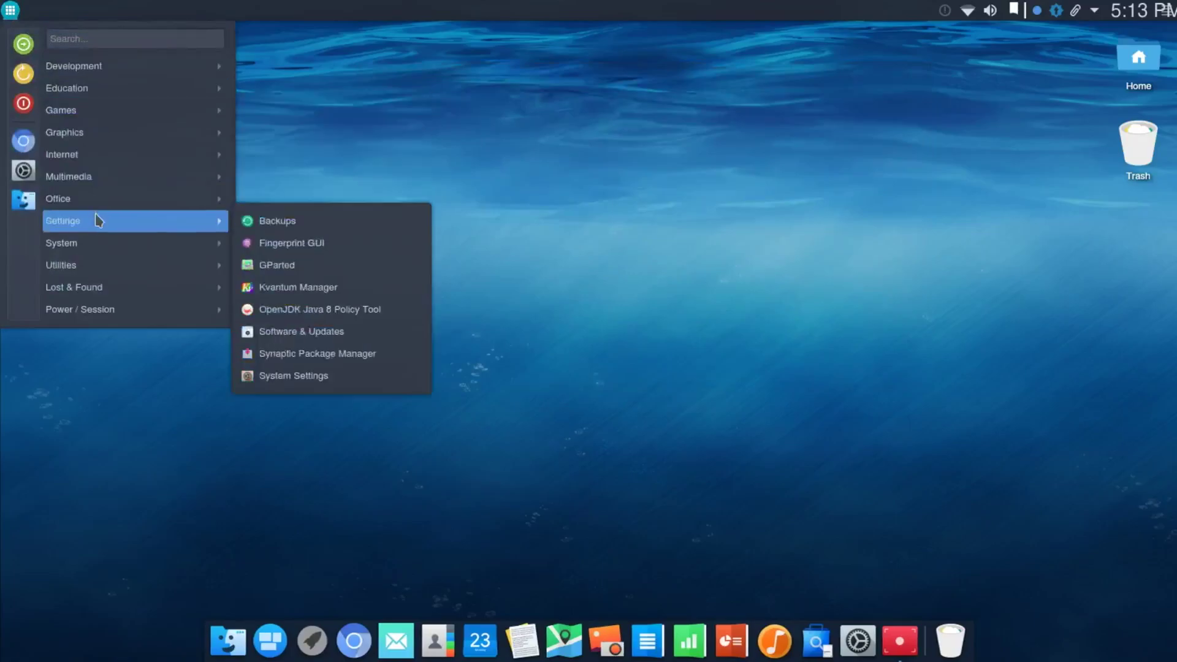
click(328, 293)
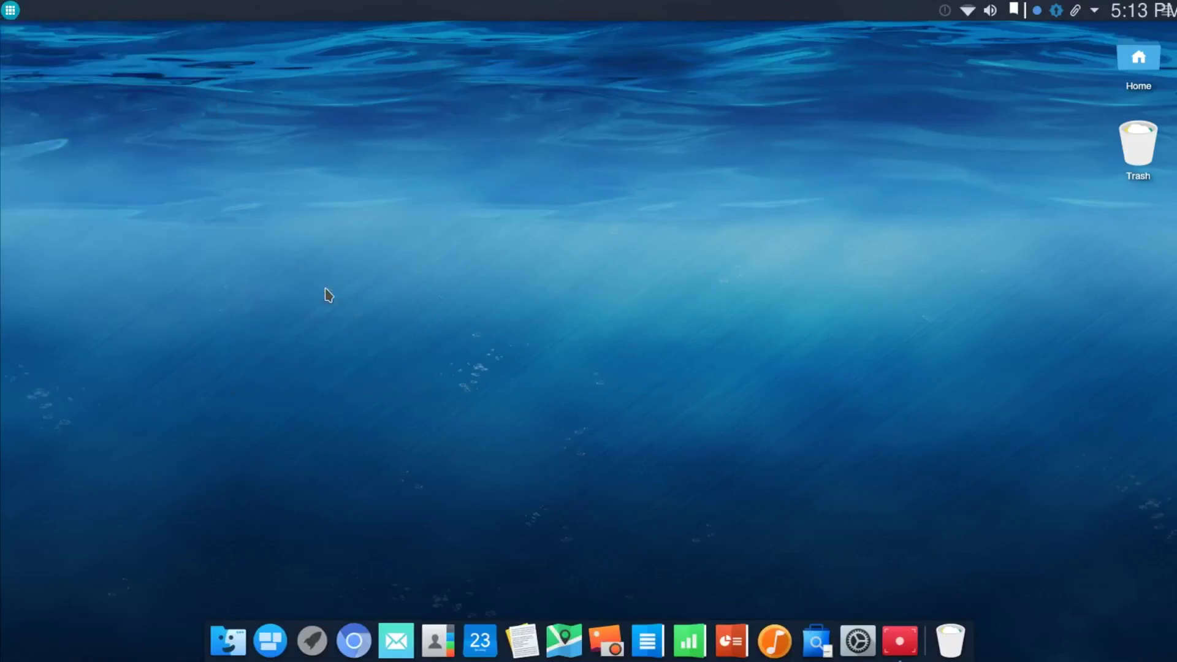
drag(267, 26, 651, 168)
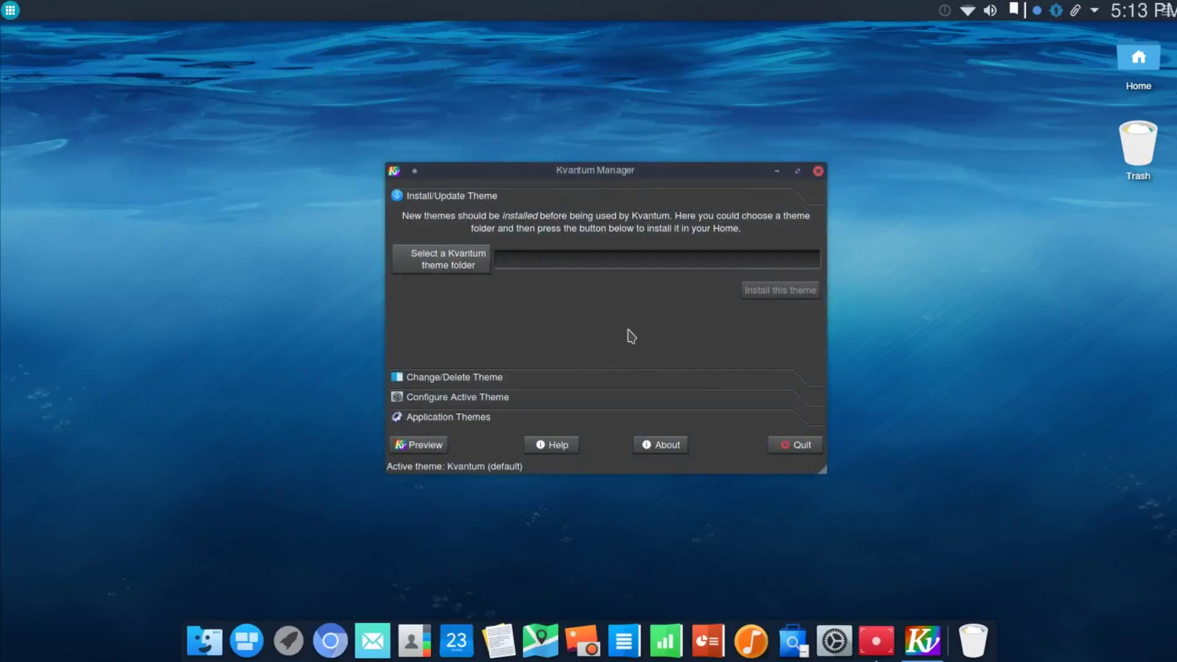
click(482, 398)
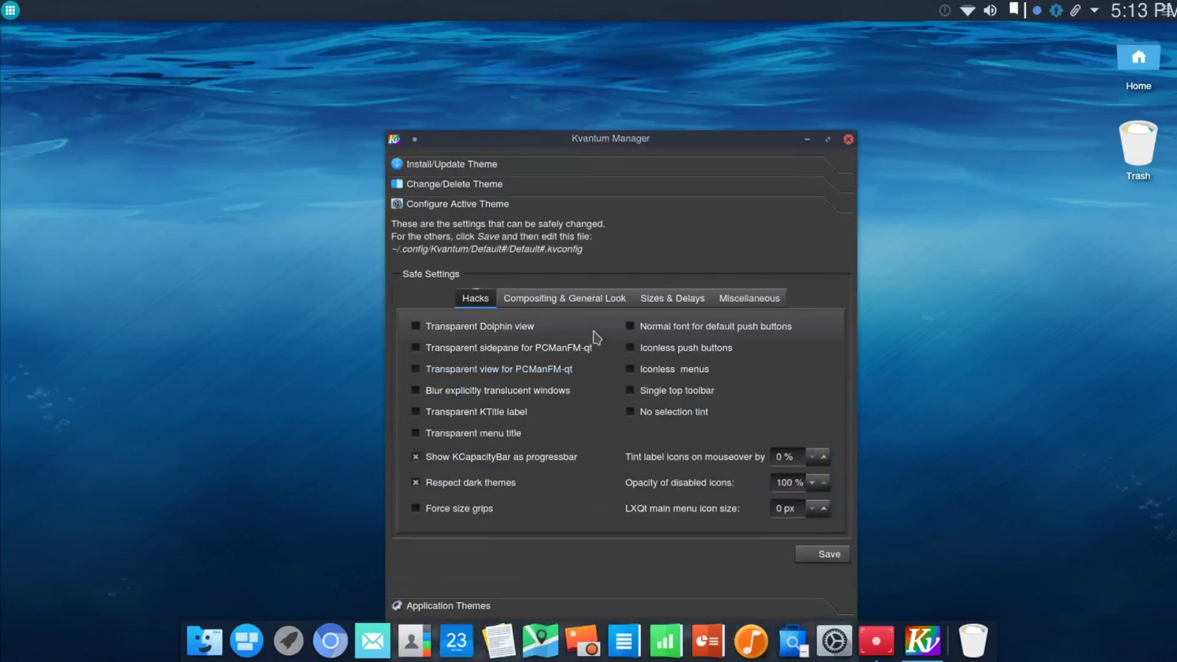
drag(632, 135, 625, 84)
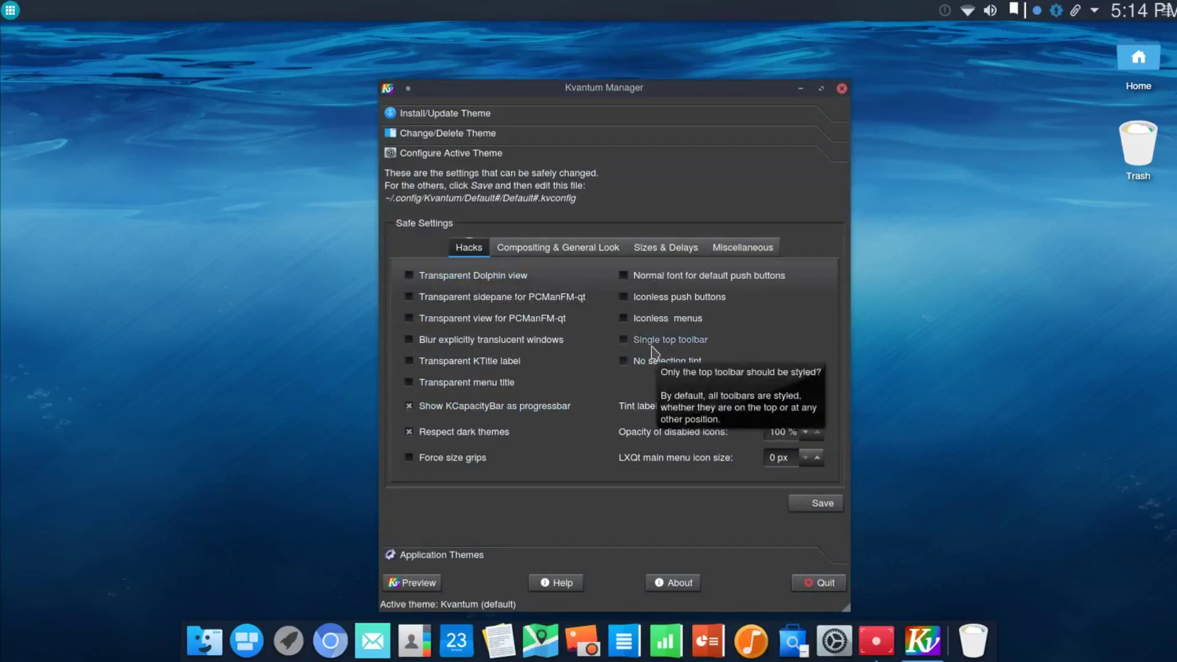
- Review the Compositing & General Look, Sizes & Delays and Miscellaneous theme settings
click(561, 253)
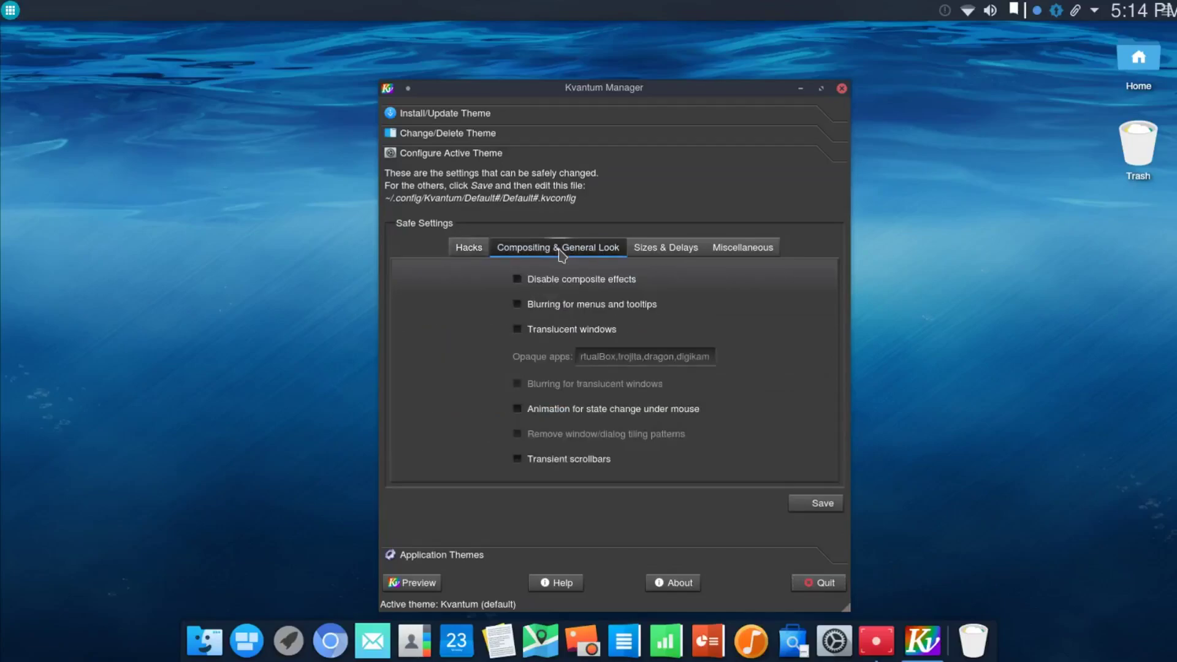
click(674, 251)
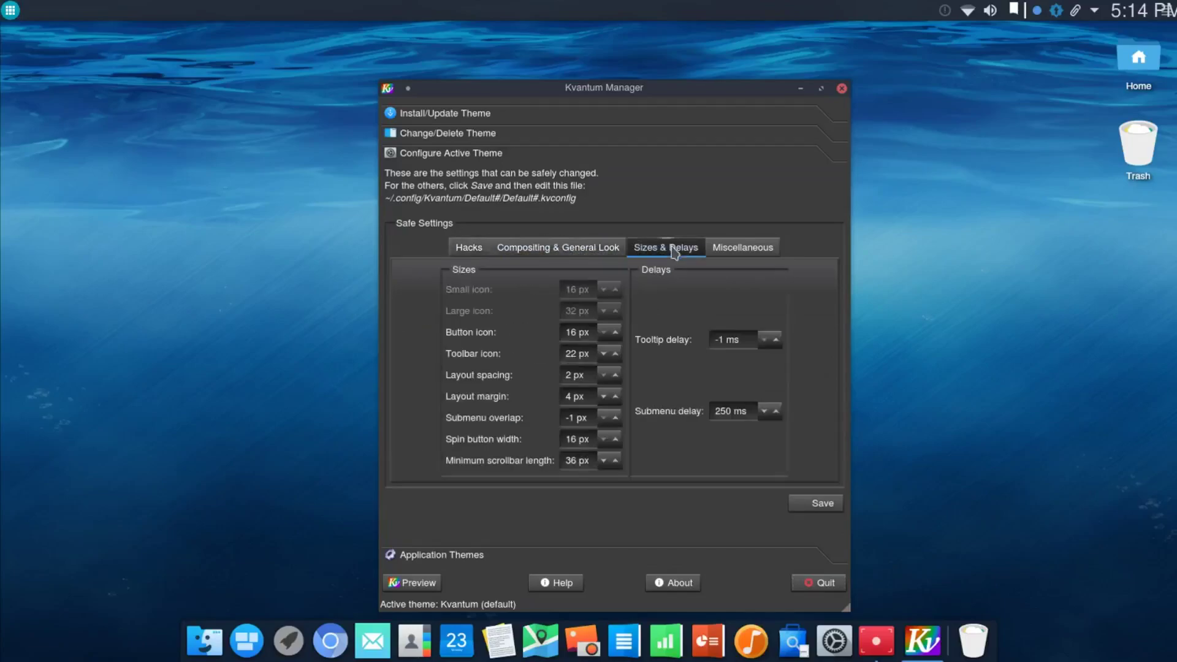
click(741, 251)
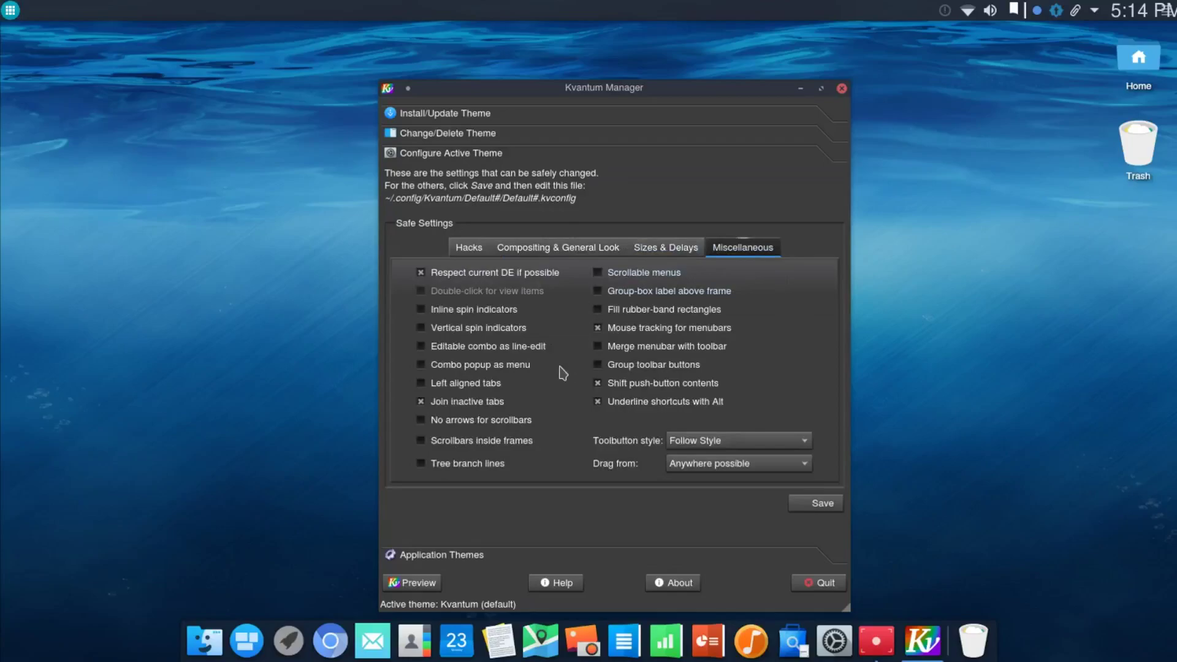
mouse_move(561, 373)
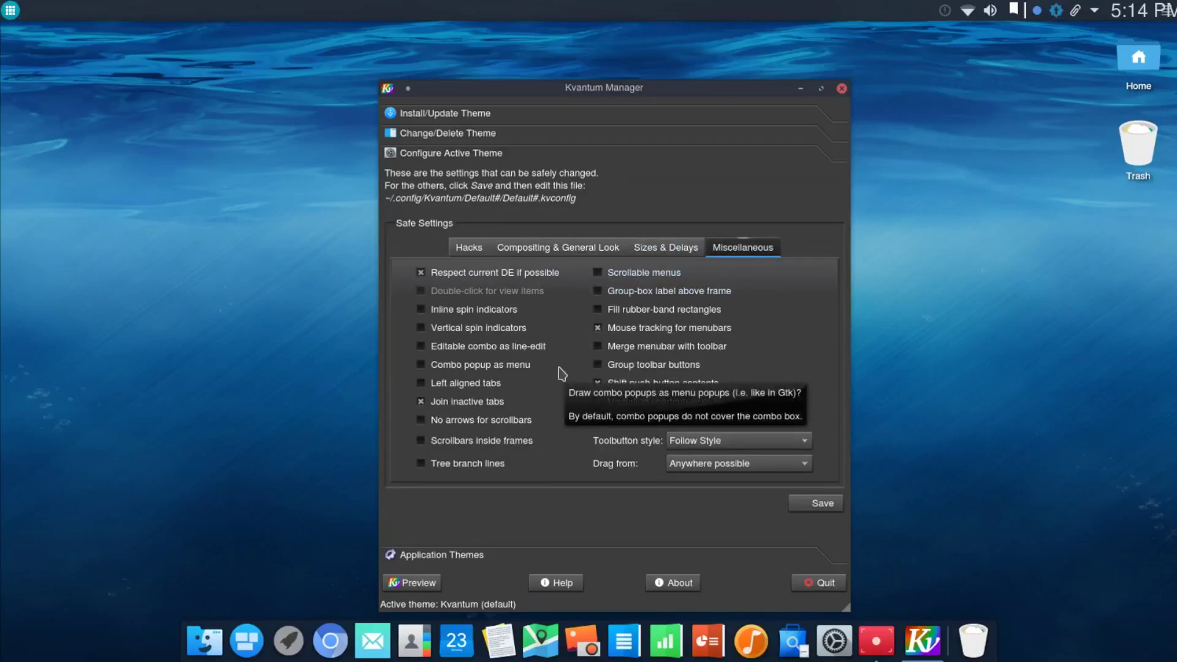
- Close Kvantum Manager and show the launcher's System apps, including Discover, Dolphin, Konsole and KSysGuard
click(842, 88)
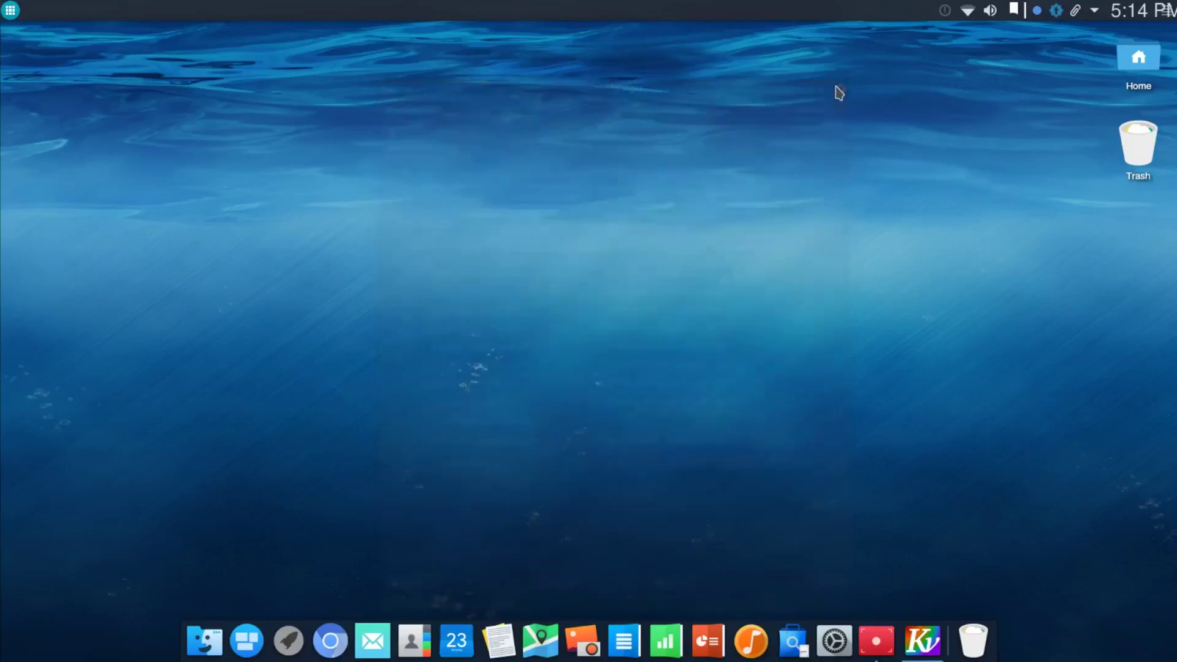
click(11, 10)
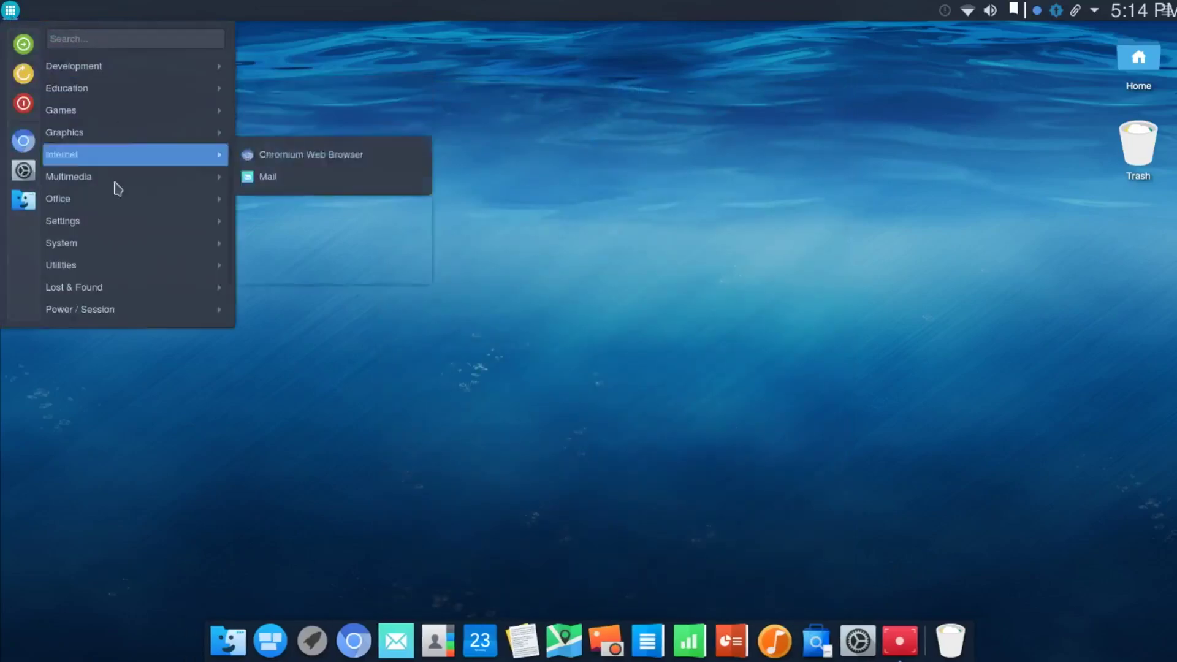
mouse_move(109, 226)
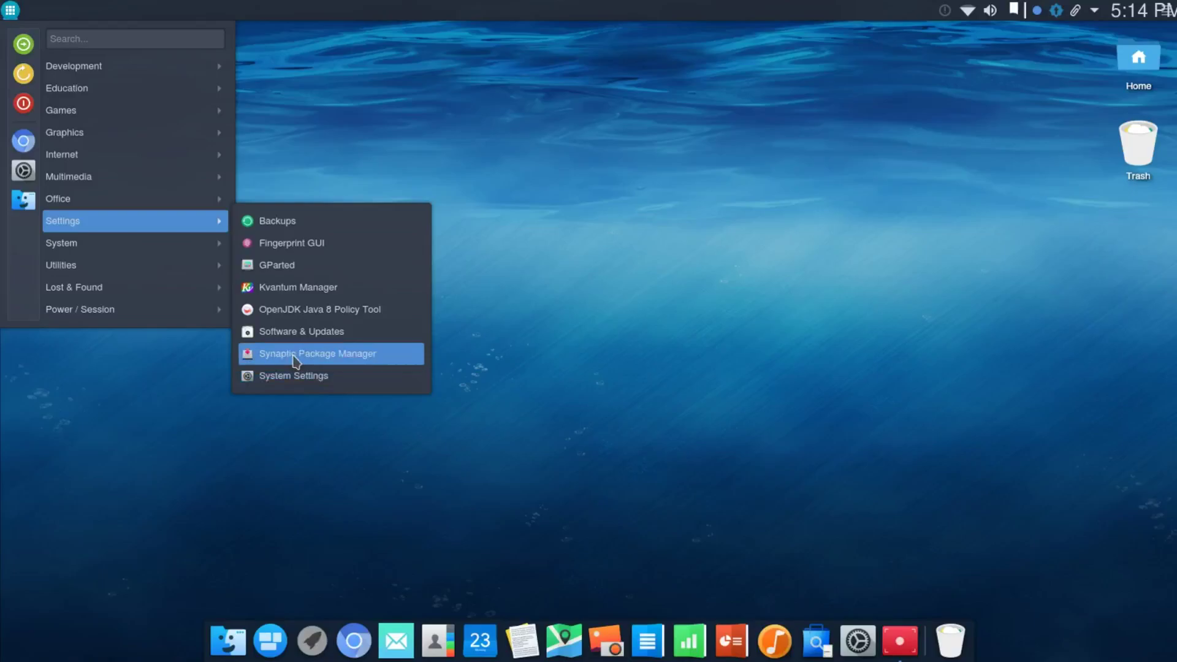
mouse_move(179, 250)
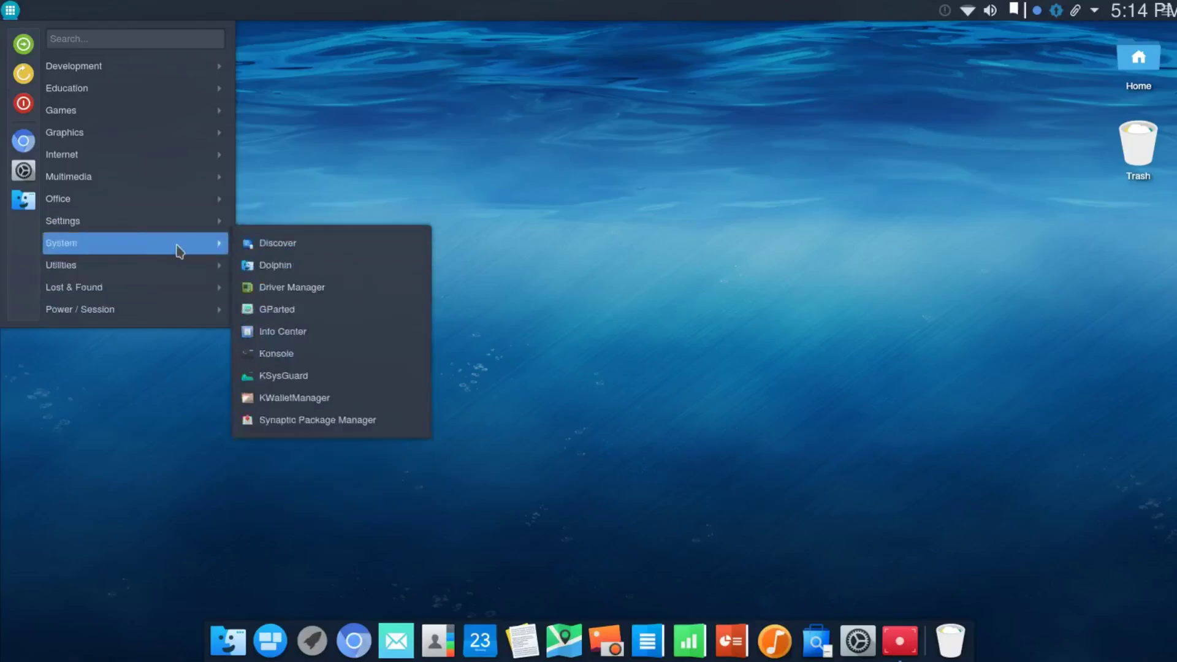
- Launch Discover to its Home page listing Kdenlive, Dolphin and 7 updates, then close it
click(312, 247)
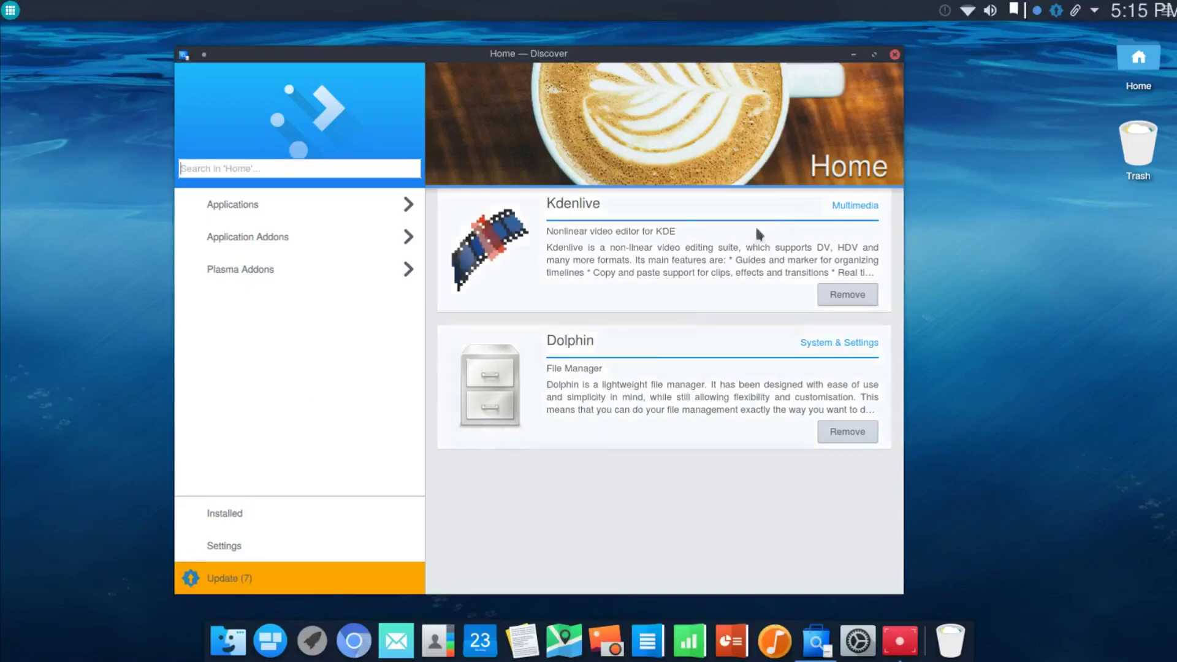
click(895, 54)
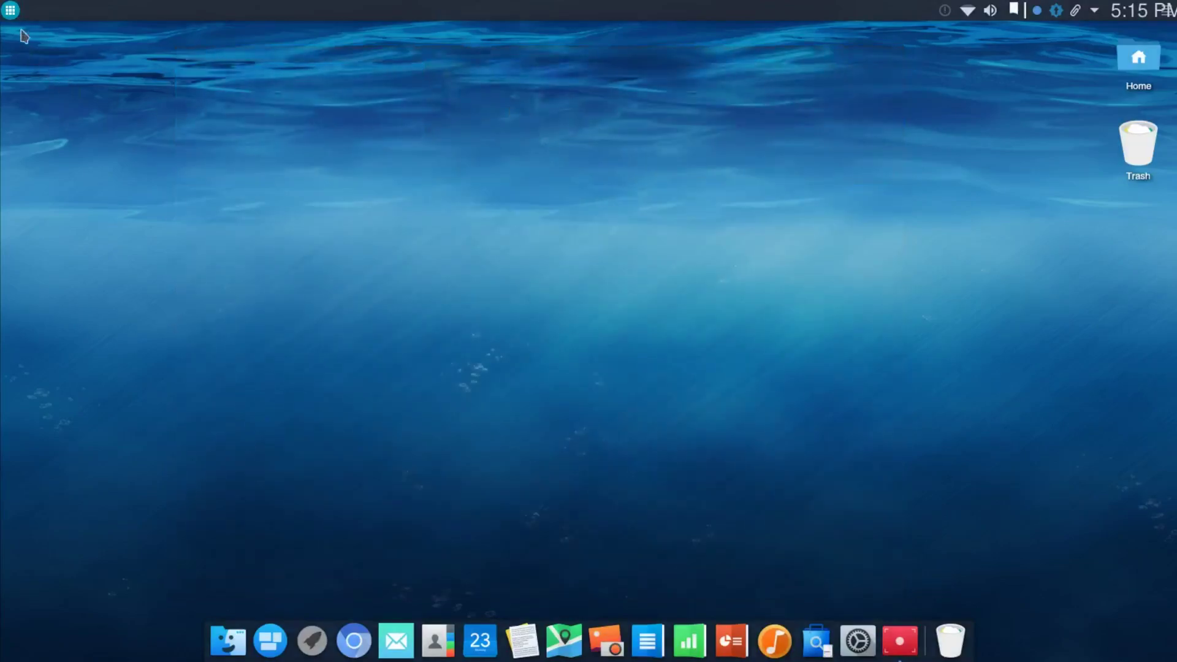
- Launch Maps from the launcher's Utilities apps, view the world map, then close it
click(11, 9)
mouse_move(122, 298)
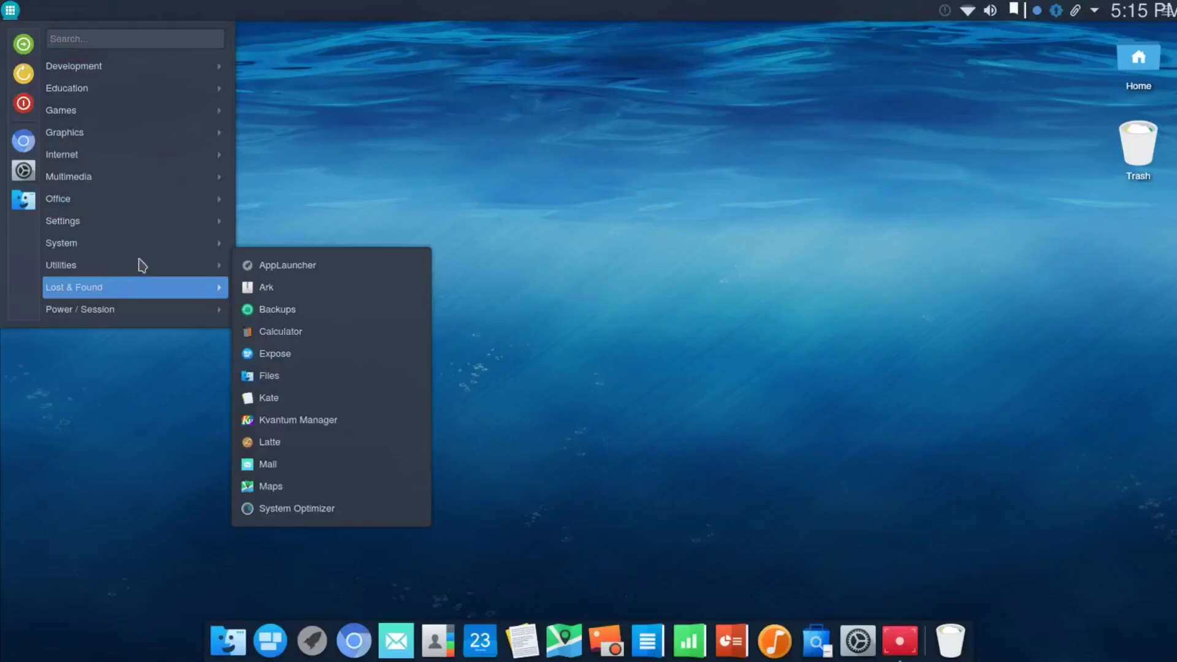
mouse_move(116, 265)
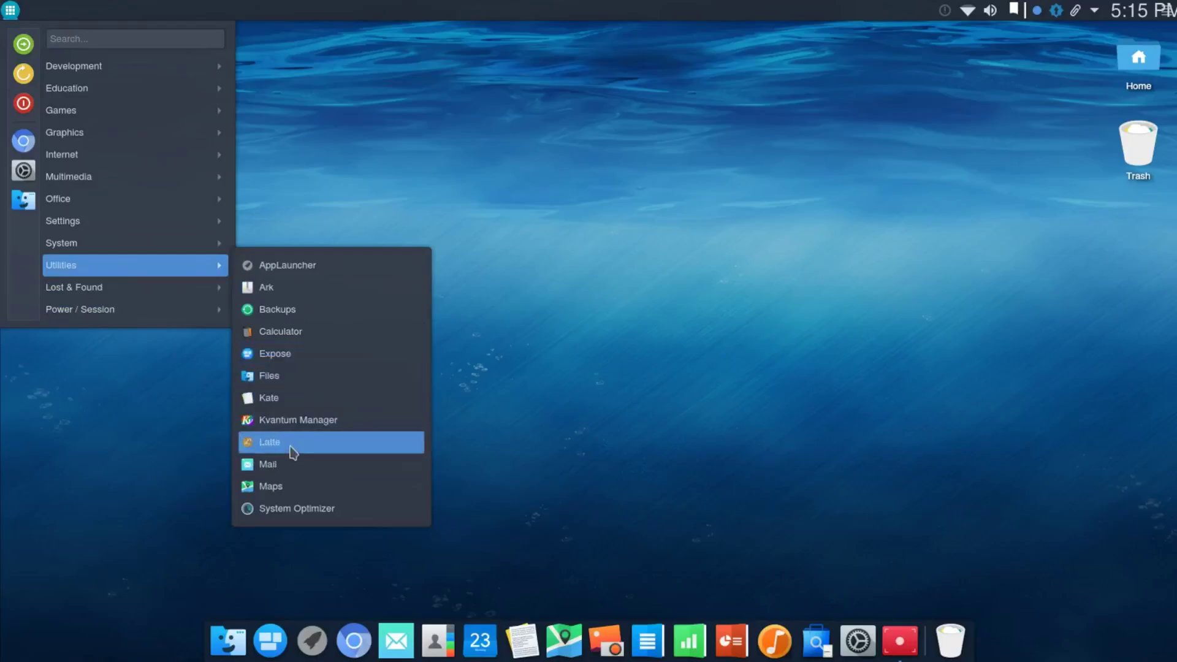
click(284, 485)
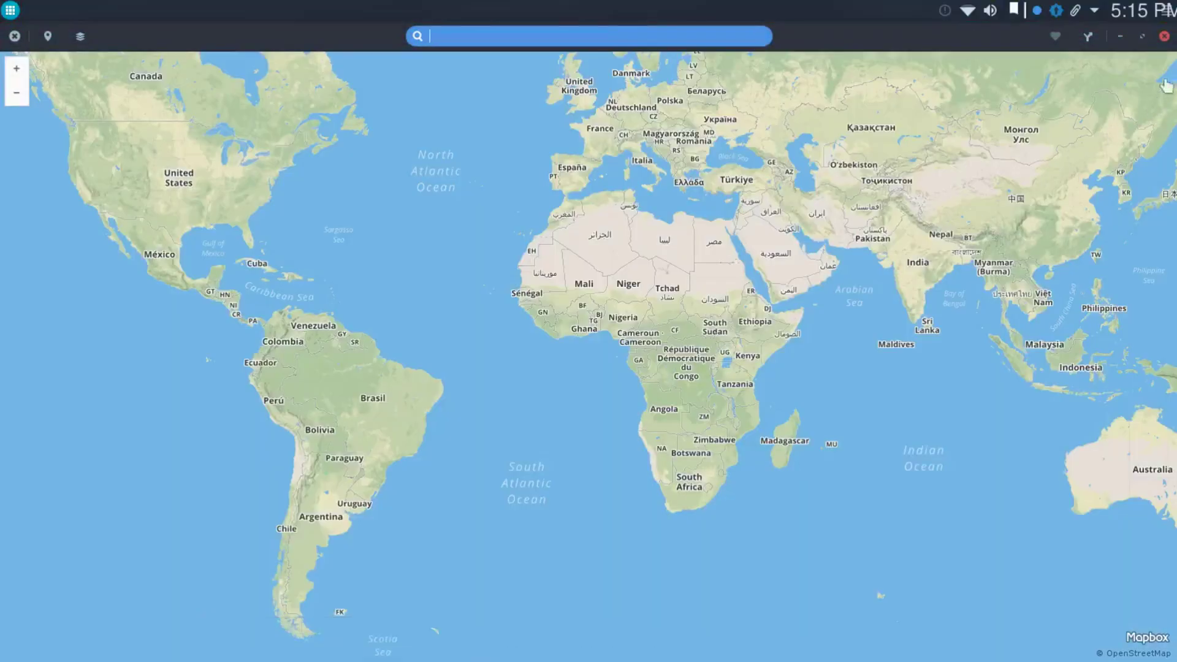
click(1164, 36)
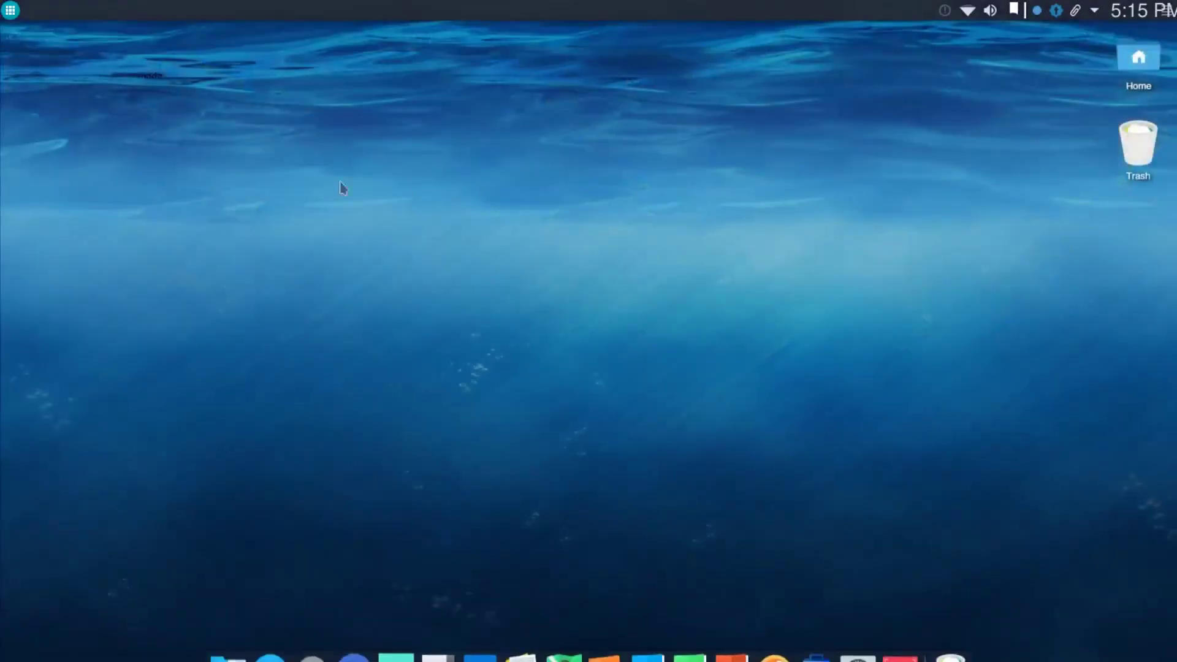
- Launch Stacer (System Optimizer) and flip through Cleaner, Startup, Services and Uninstaller back to Dashboard
click(9, 9)
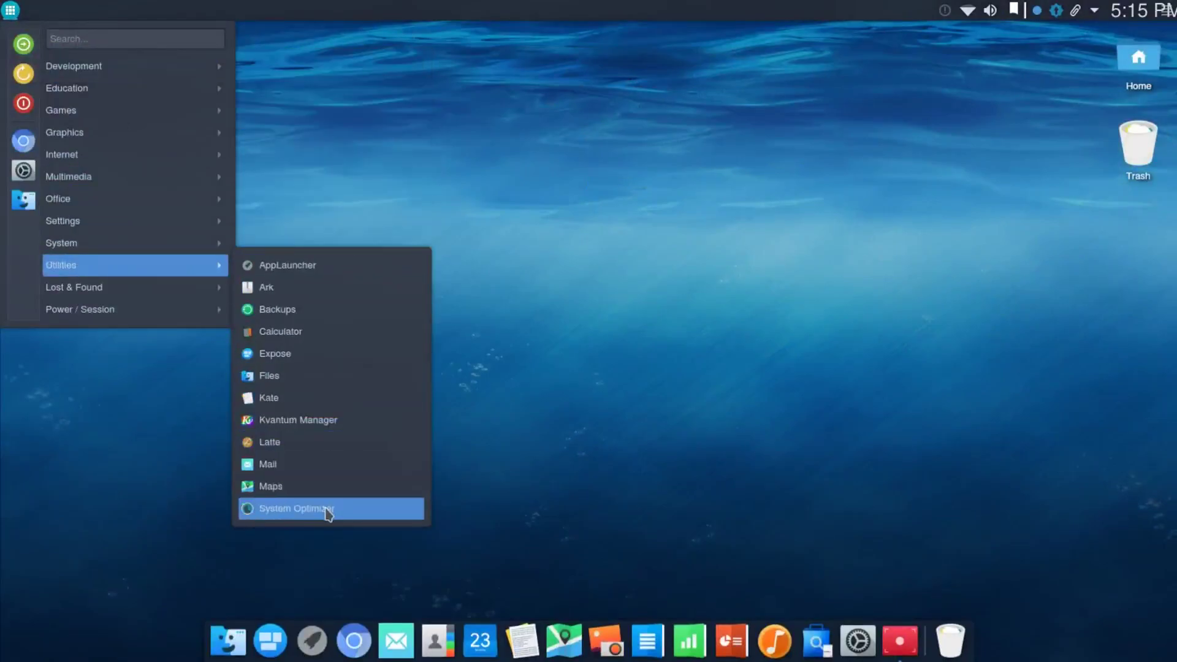
click(328, 509)
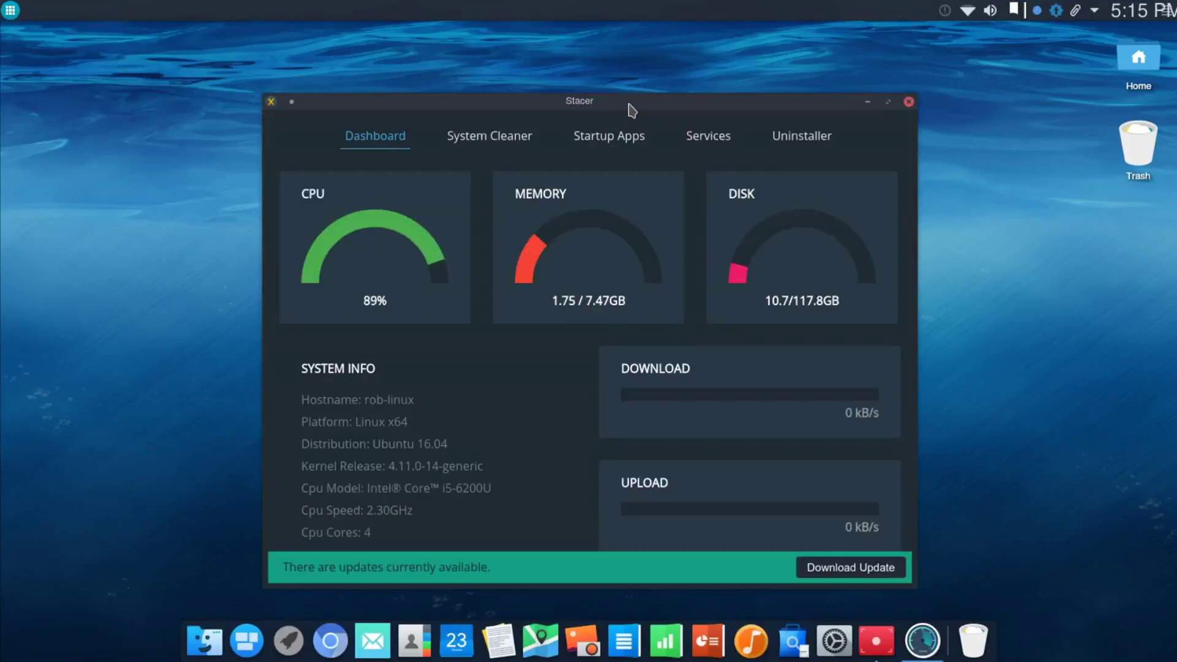
click(505, 142)
click(615, 137)
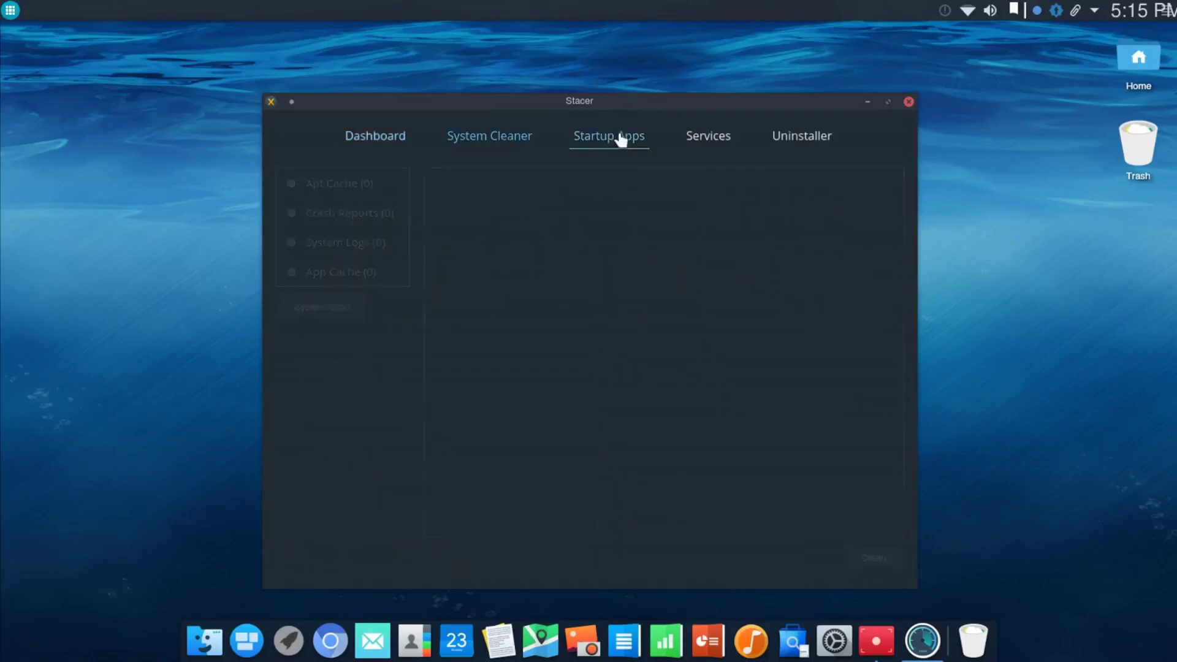
click(711, 144)
click(797, 138)
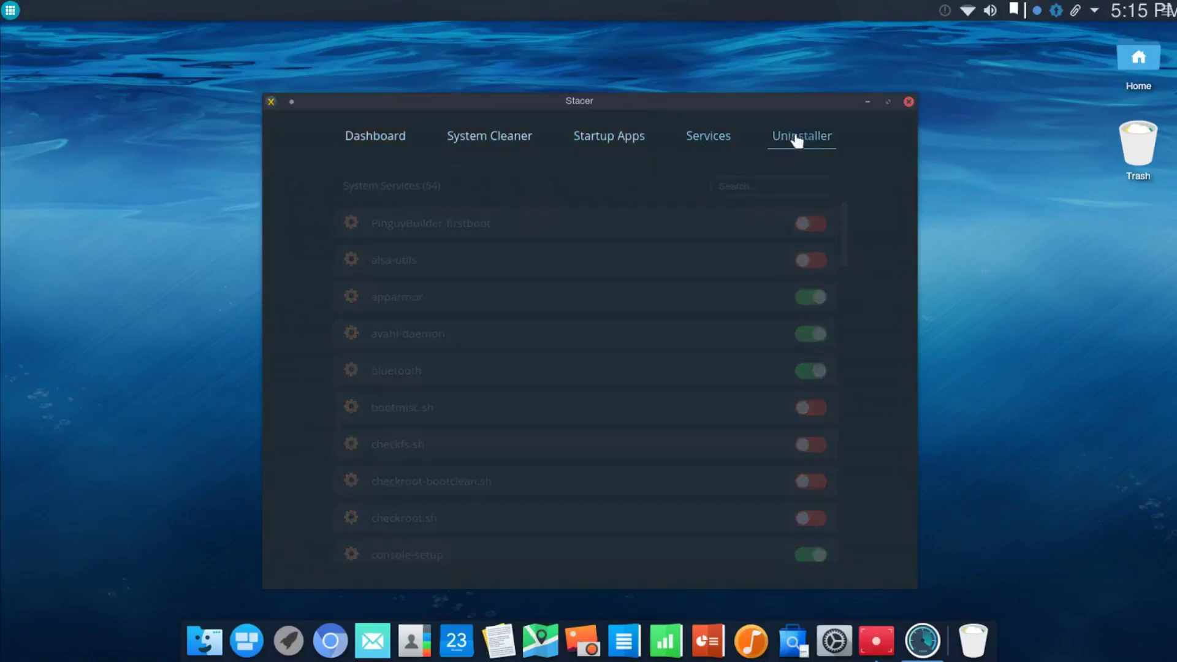
click(381, 144)
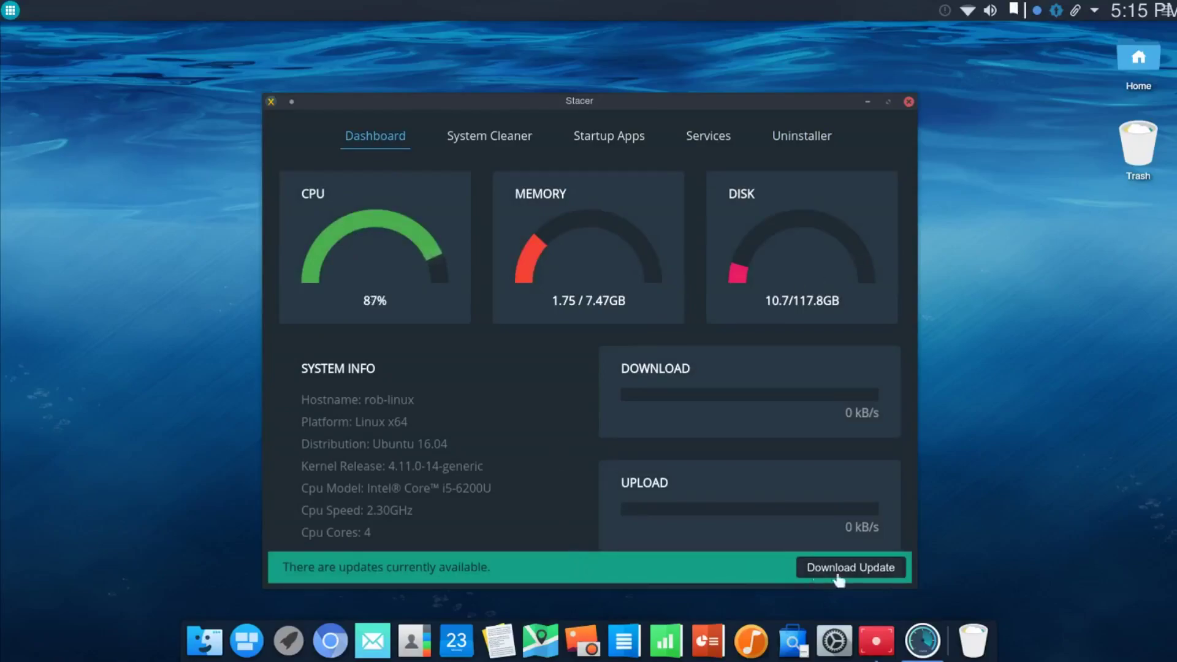
- Review the System Cleaner, startup apps, services and installed packages, ending on the Dashboard
click(521, 140)
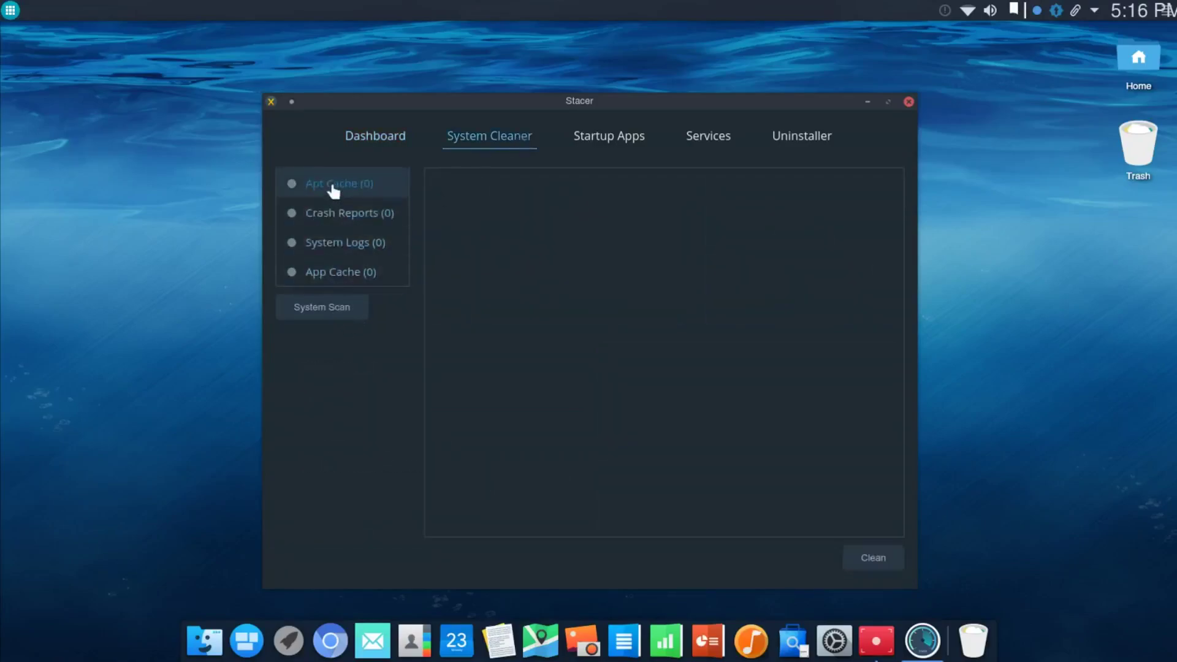
click(622, 140)
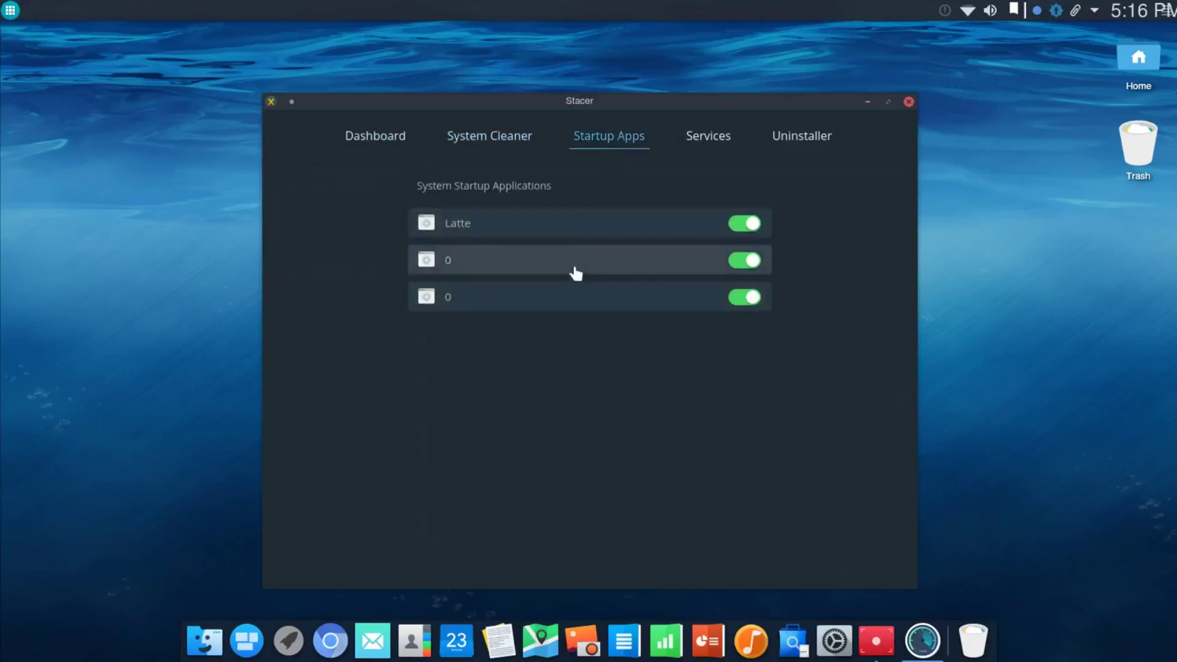
click(716, 145)
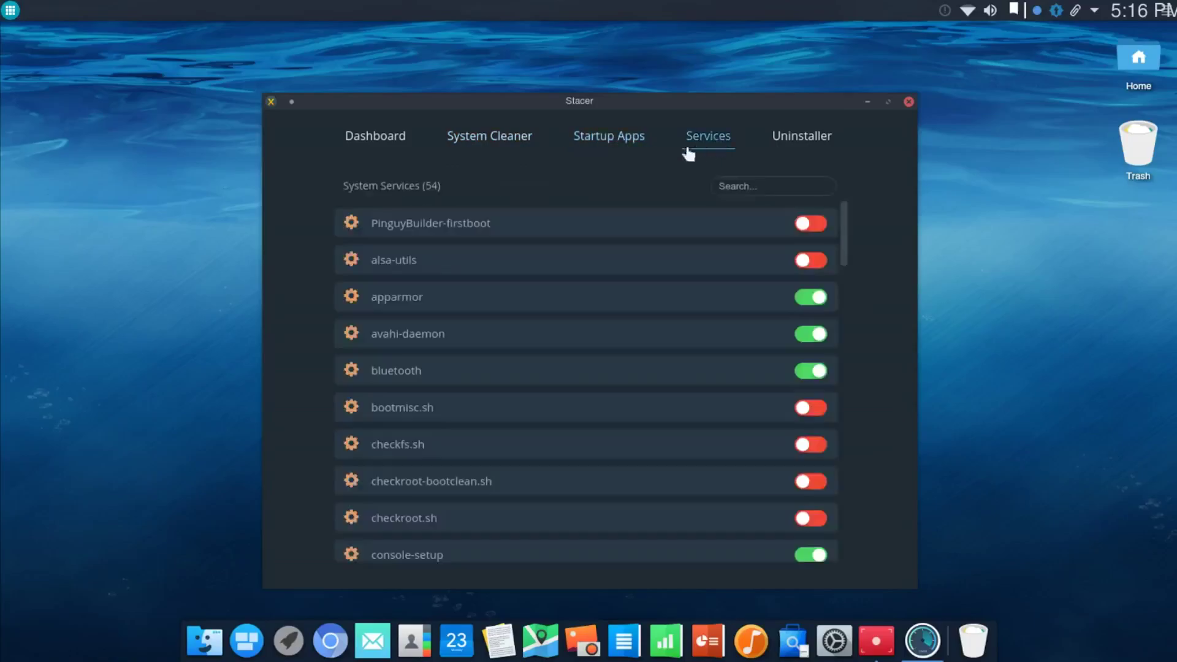
scroll(657, 281, down, 1)
scroll(656, 281, down, 5)
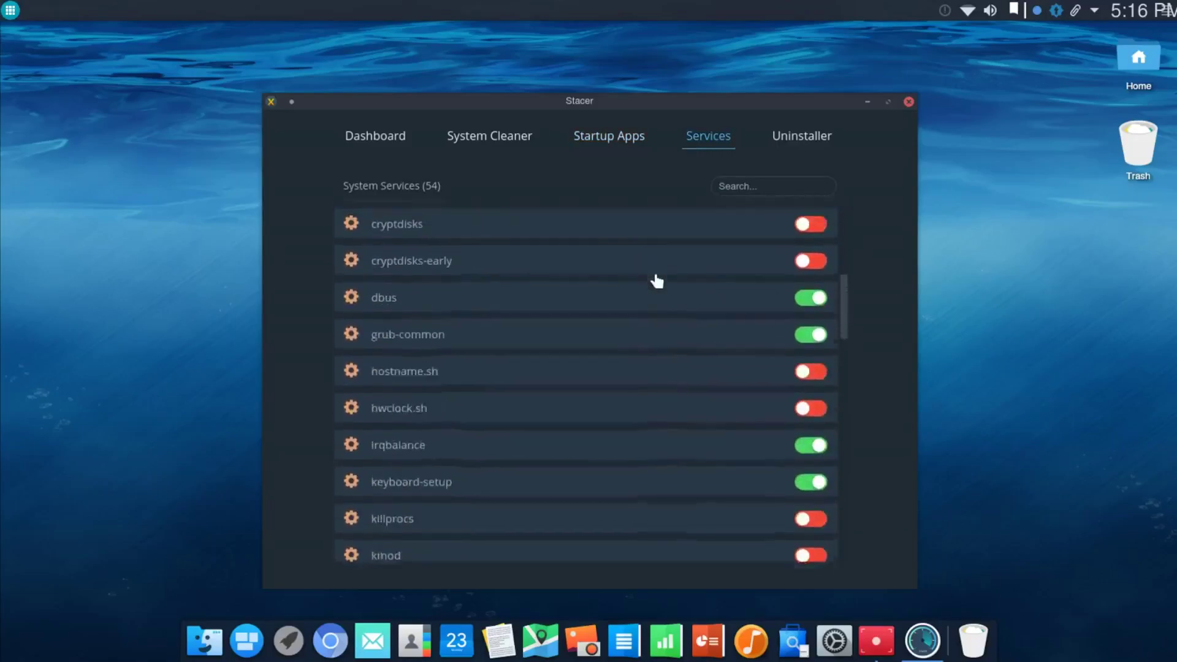
scroll(654, 281, up, 5)
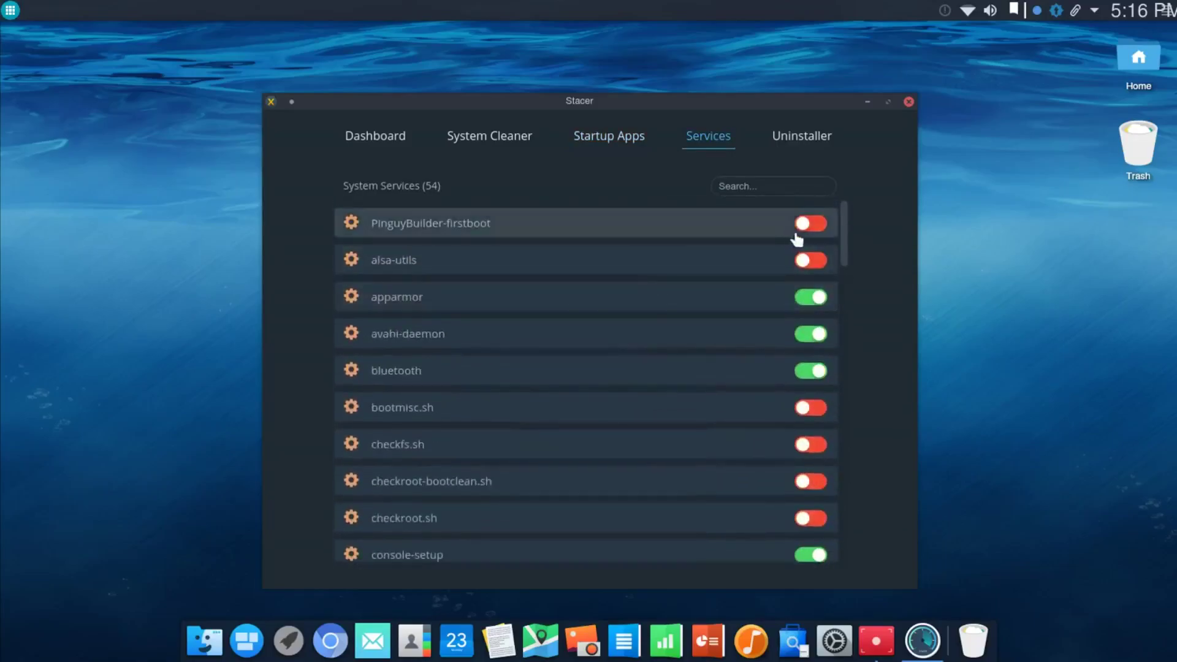
click(805, 140)
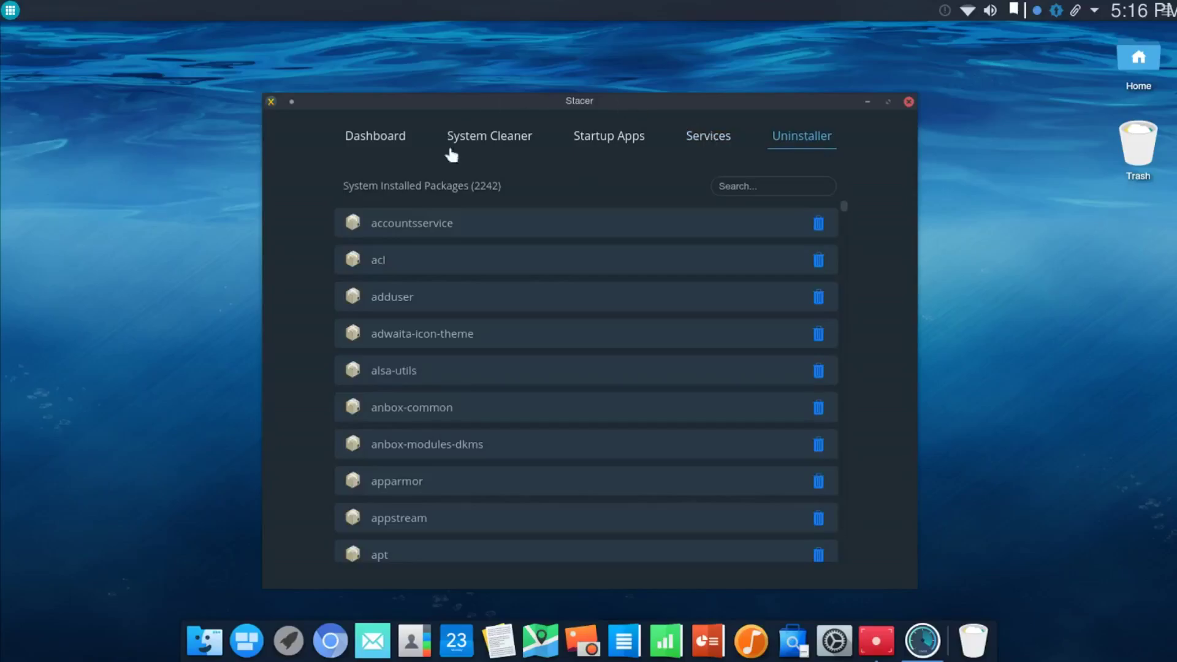
click(347, 142)
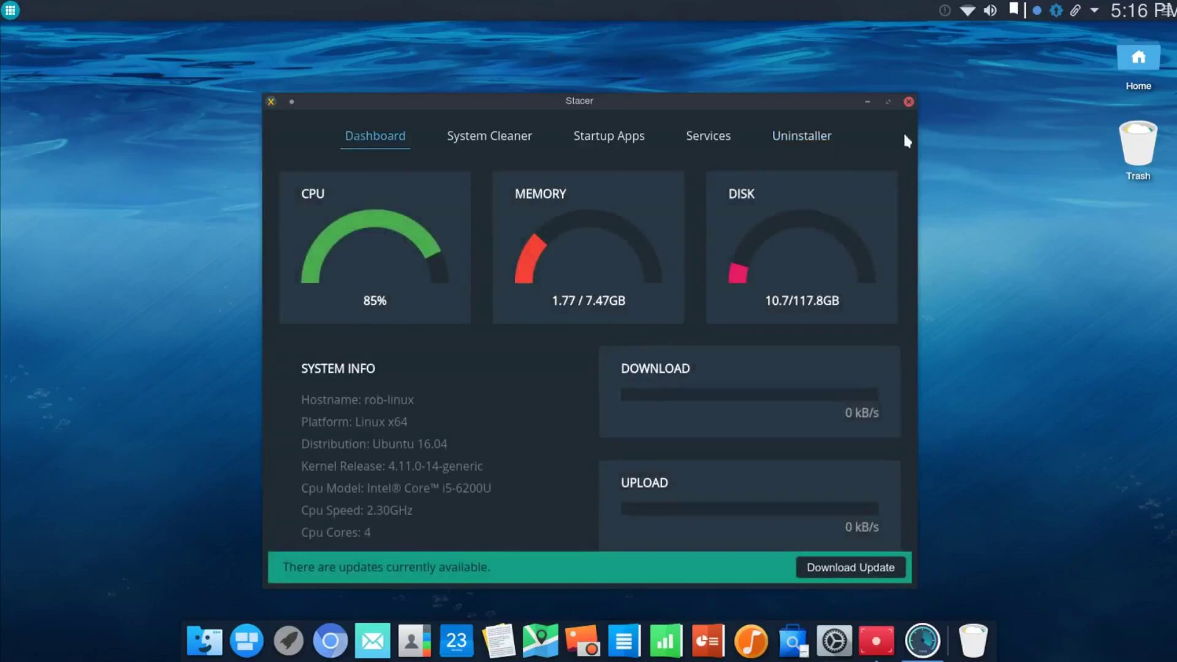
- Close Stacer and launch Kirigami Gallery from the launcher's Lost & Found category
click(908, 102)
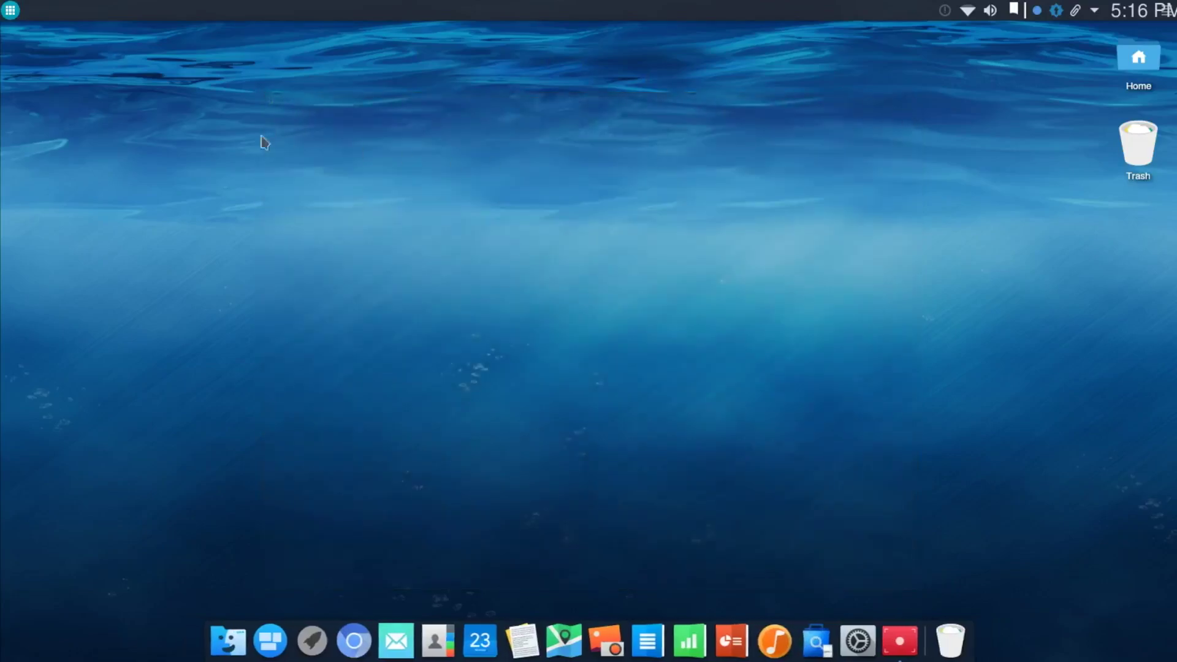
click(10, 10)
mouse_move(141, 253)
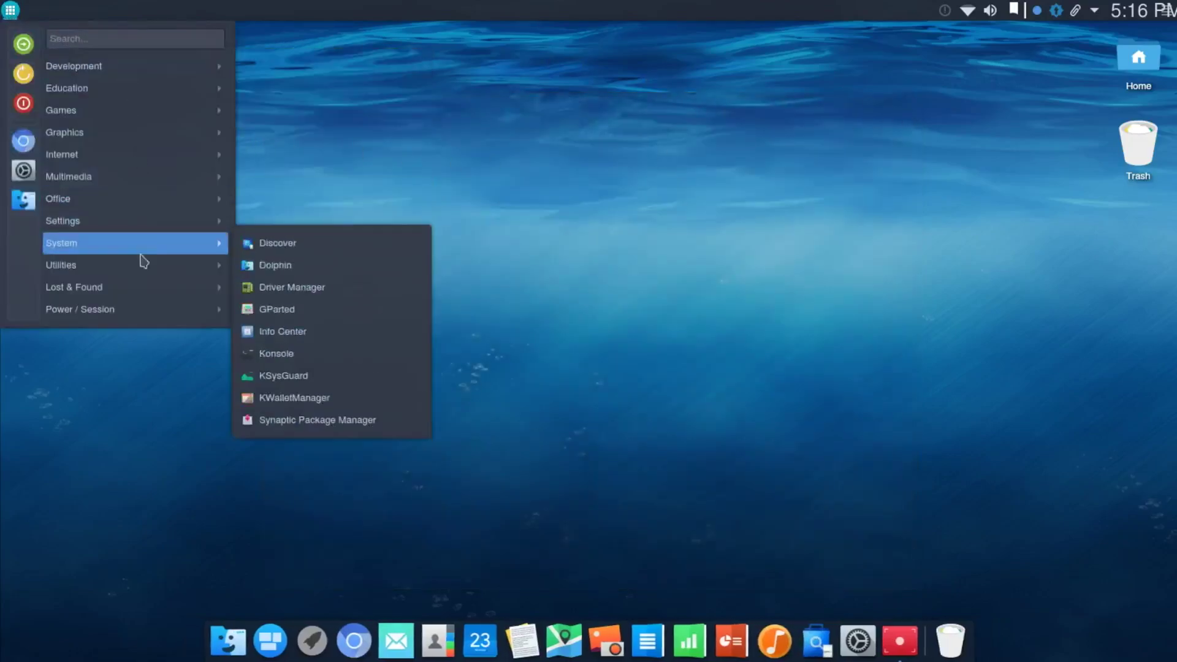
mouse_move(133, 312)
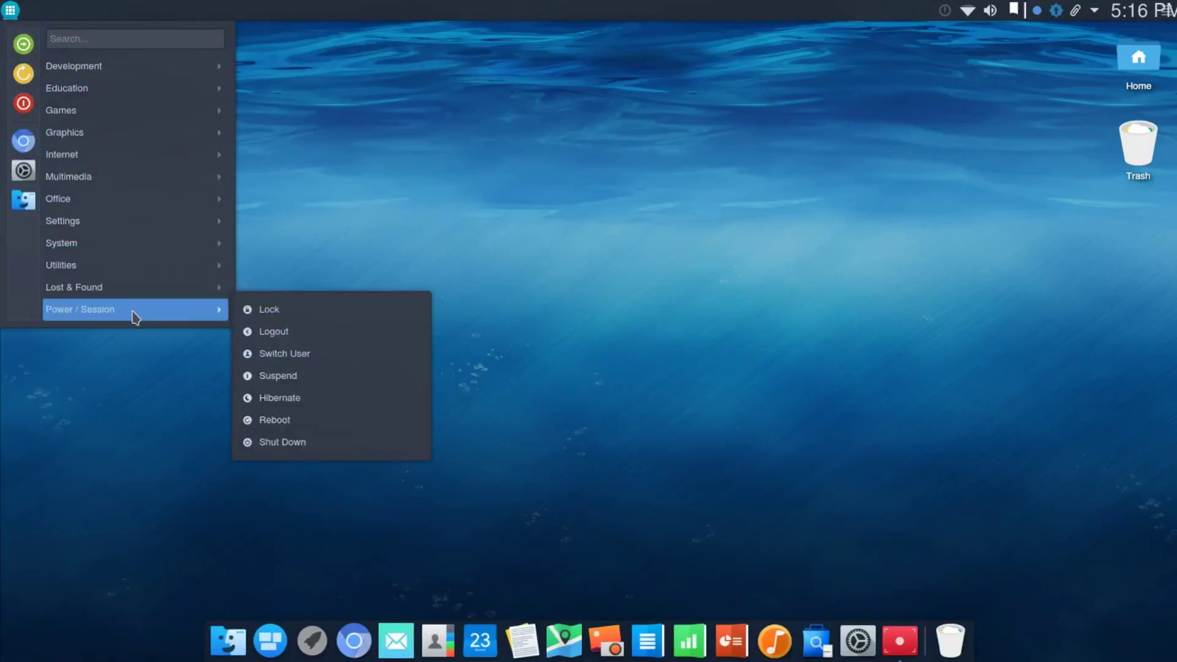
mouse_move(134, 290)
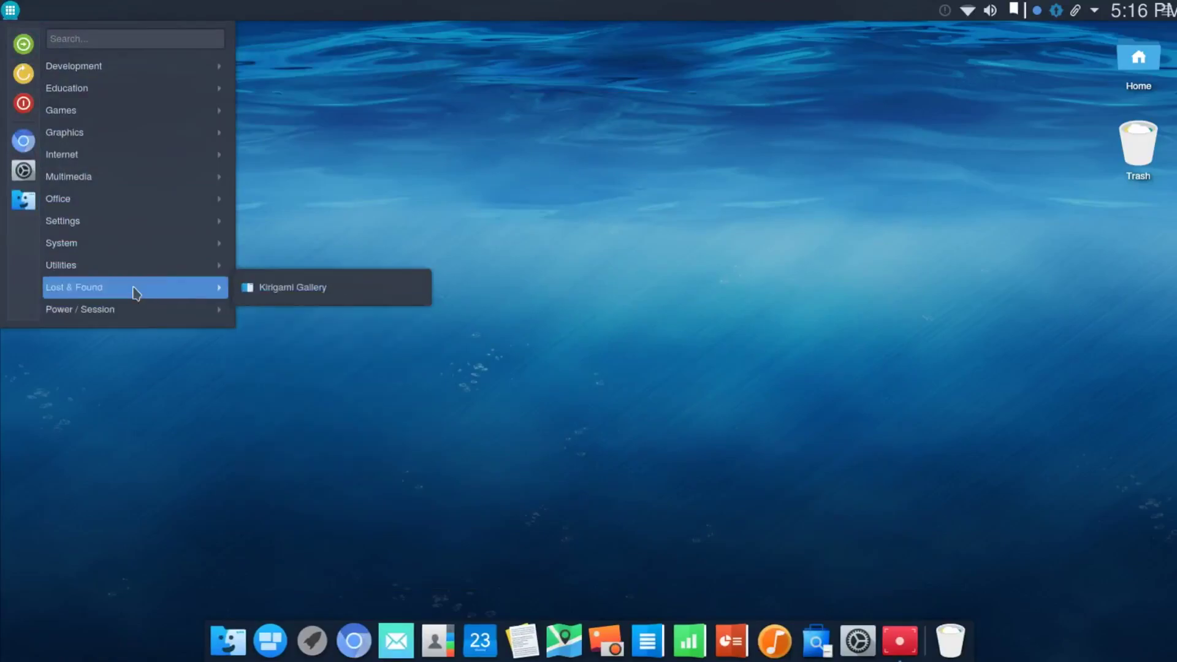
click(313, 289)
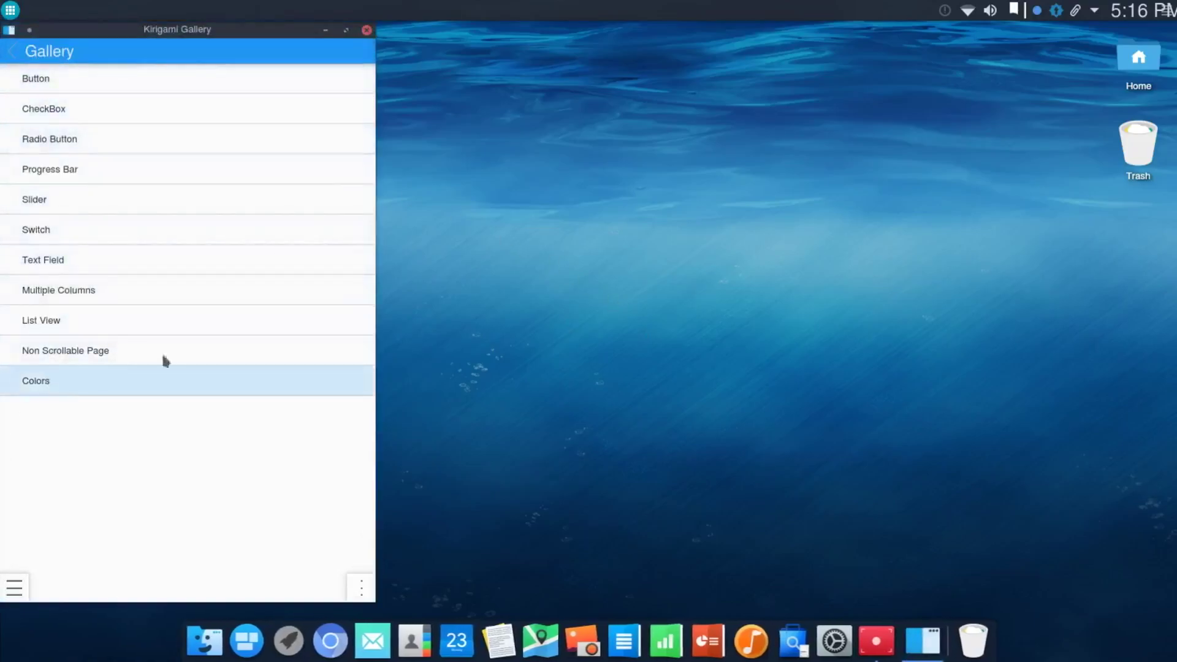
- Close Kirigami Gallery, then open and dismiss the application launcher
click(367, 29)
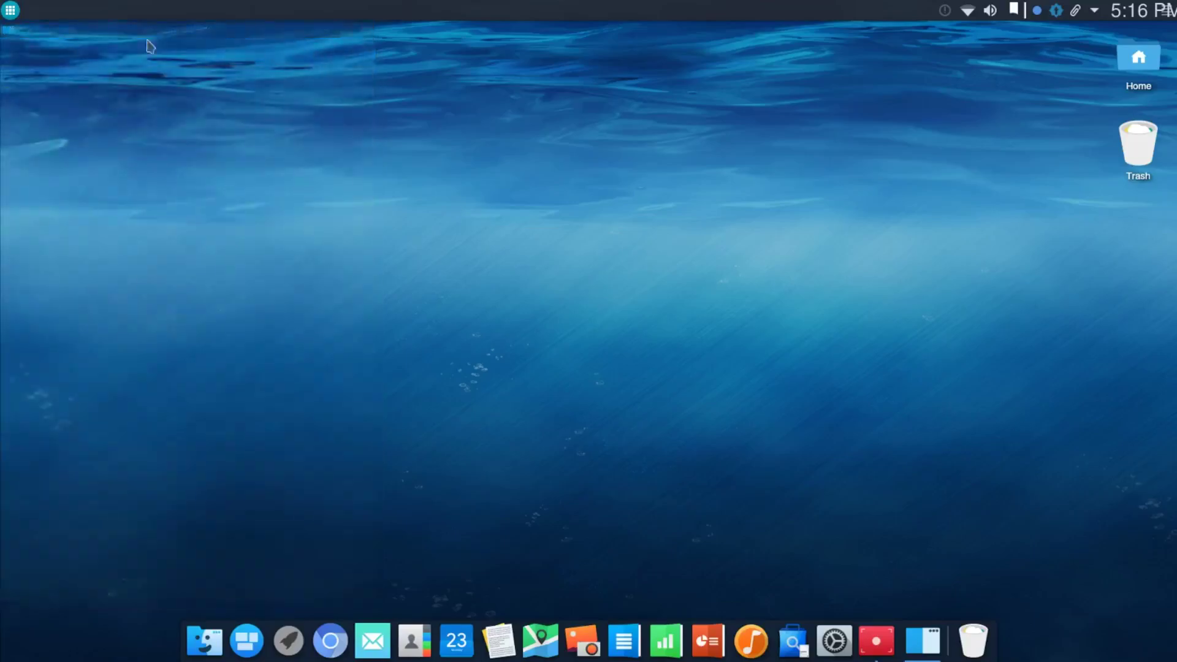
click(10, 10)
click(483, 162)
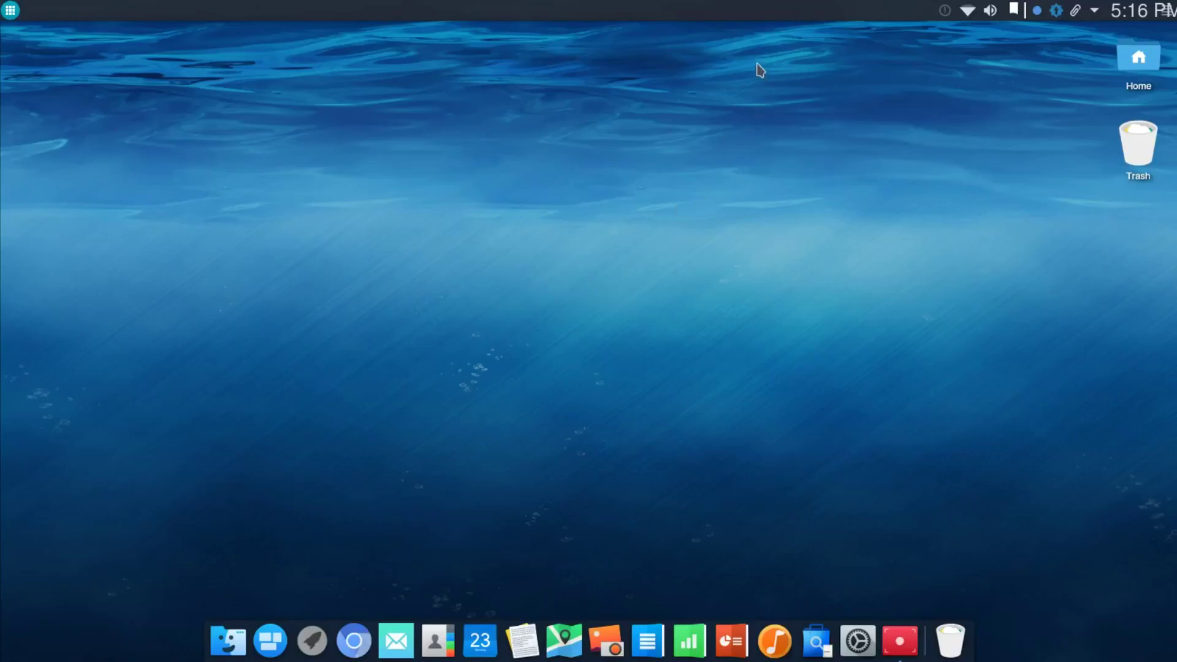
right_click(791, 14)
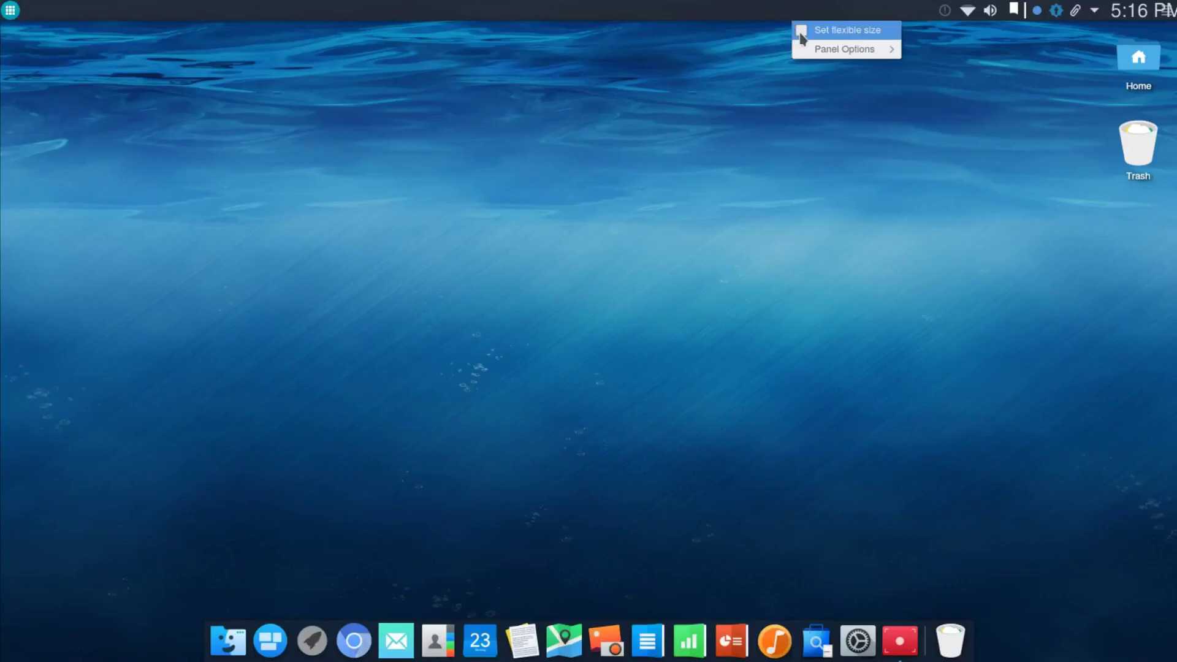
mouse_move(867, 57)
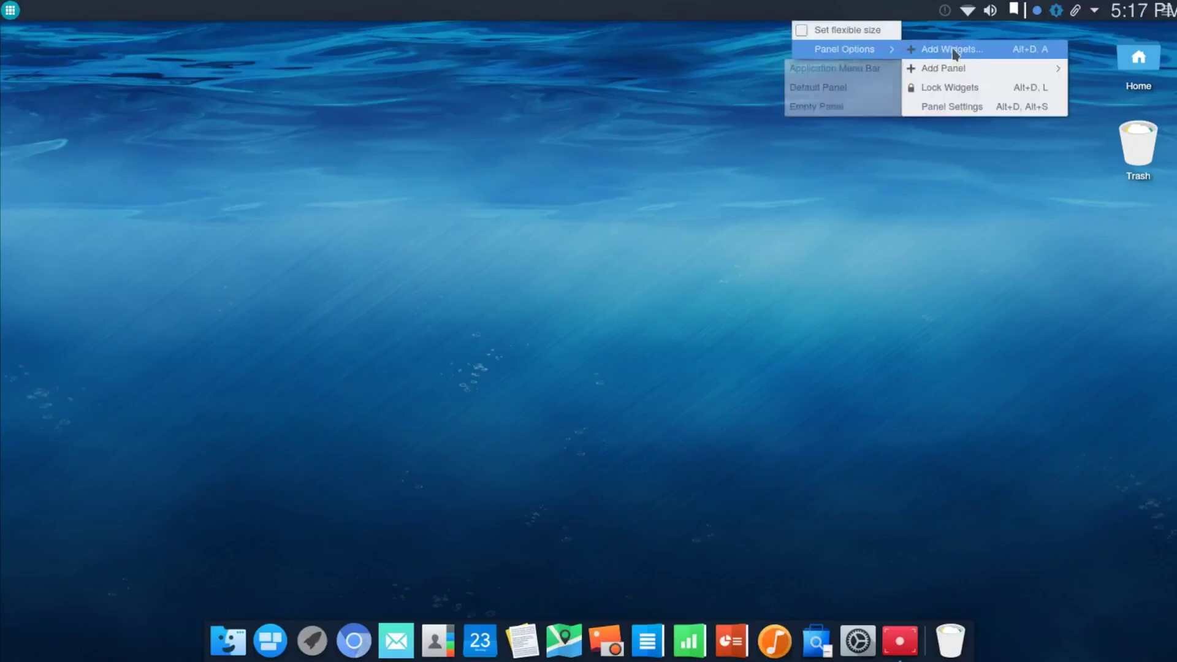
mouse_move(950, 73)
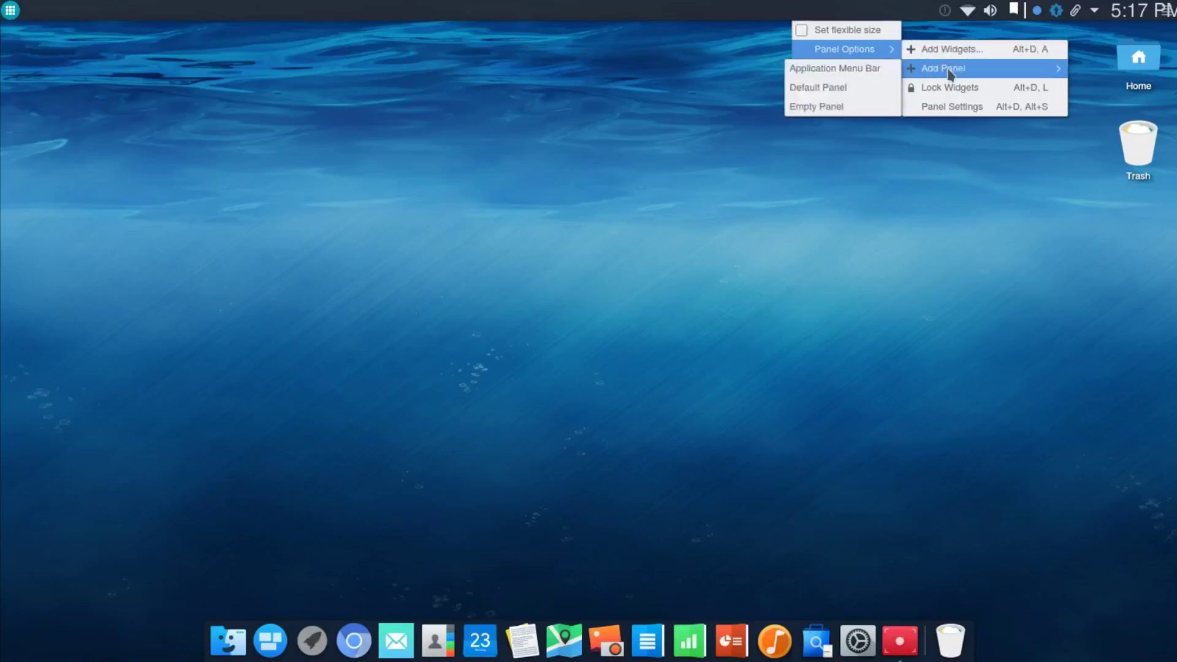
click(949, 112)
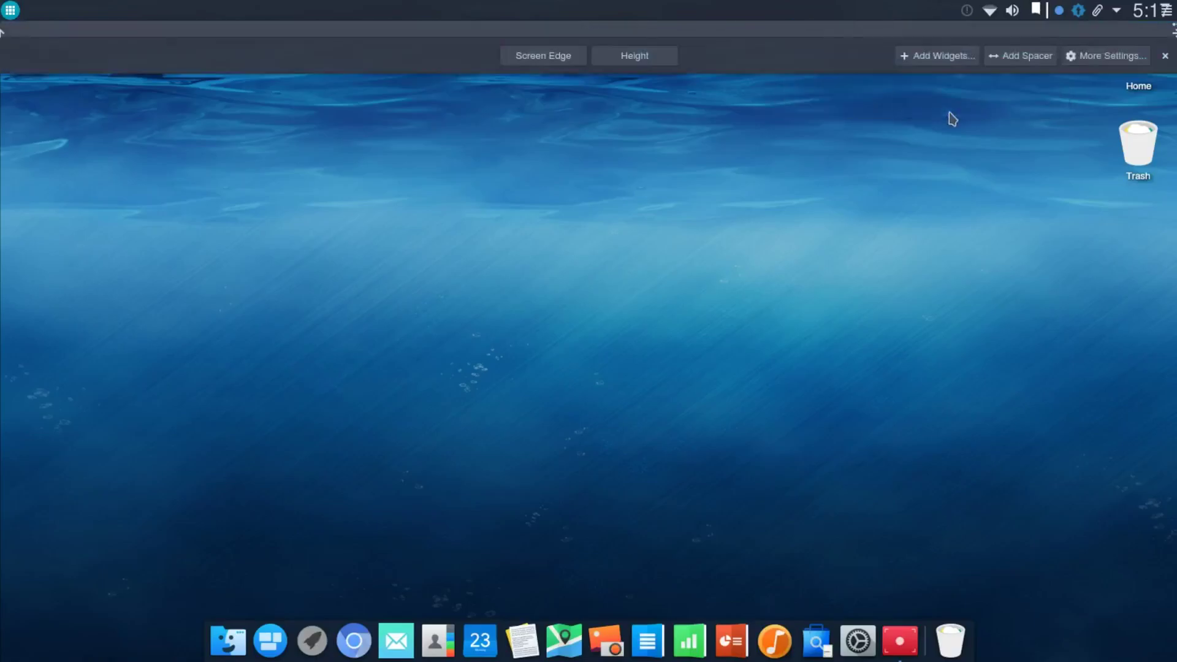
click(1100, 61)
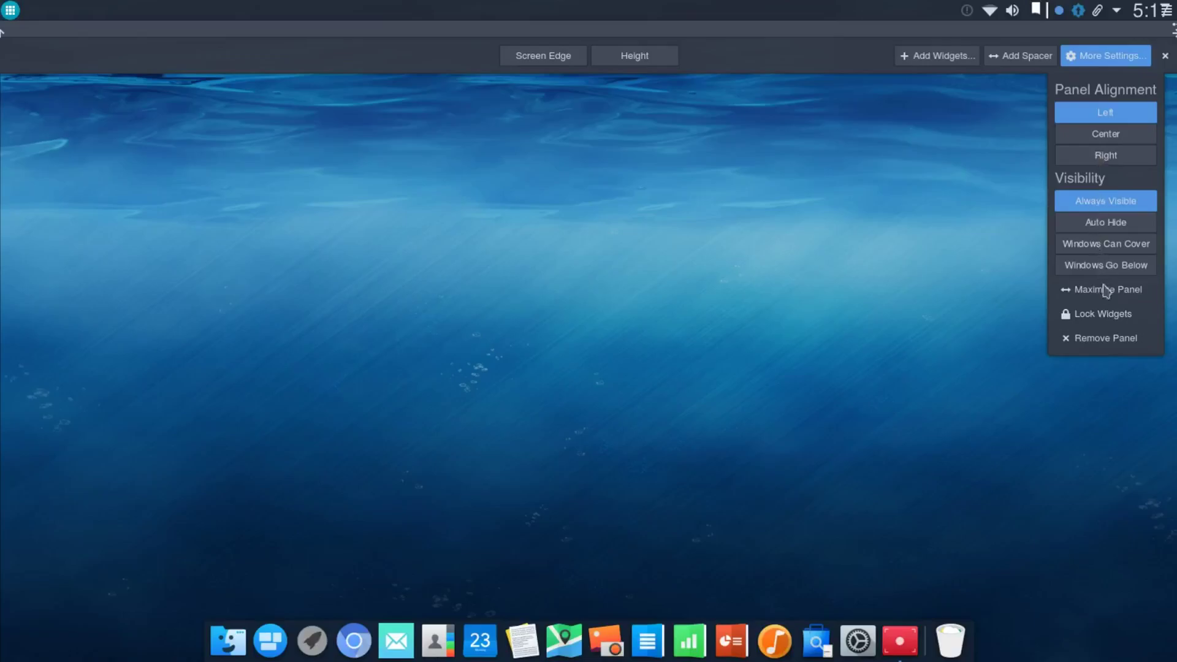
- Reopen the top panel's settings and drag its height to make the panel slightly taller
click(955, 108)
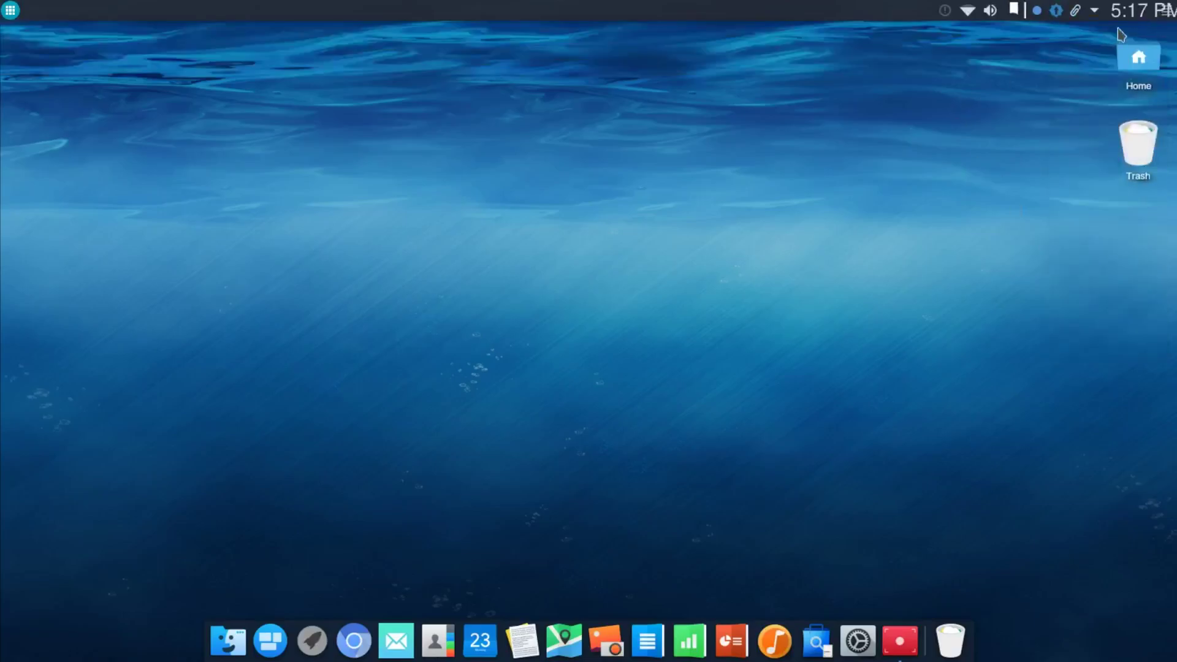
right_click(815, 13)
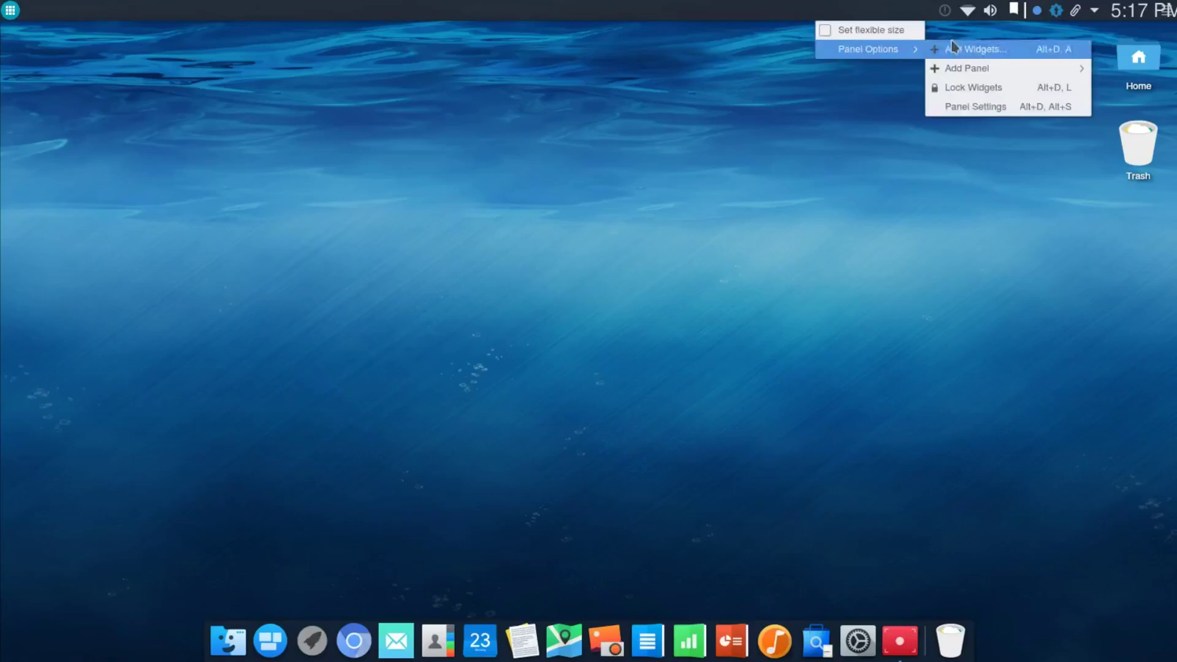
click(959, 107)
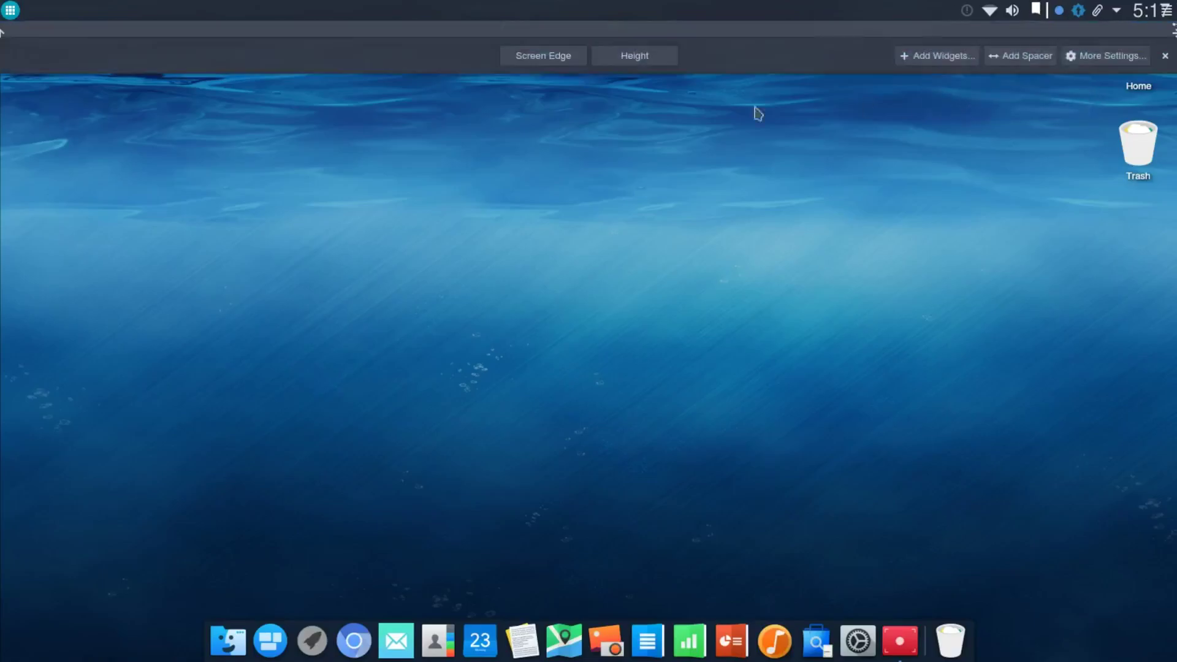
mouse_move(649, 60)
mouse_down()
mouse_move(659, 137)
mouse_move(663, 65)
mouse_up()
- Move the panel to the left and bottom edges, back to the top, and stretch it full width
click(525, 55)
drag(524, 55, 1172, 489)
drag(594, 7, 703, 11)
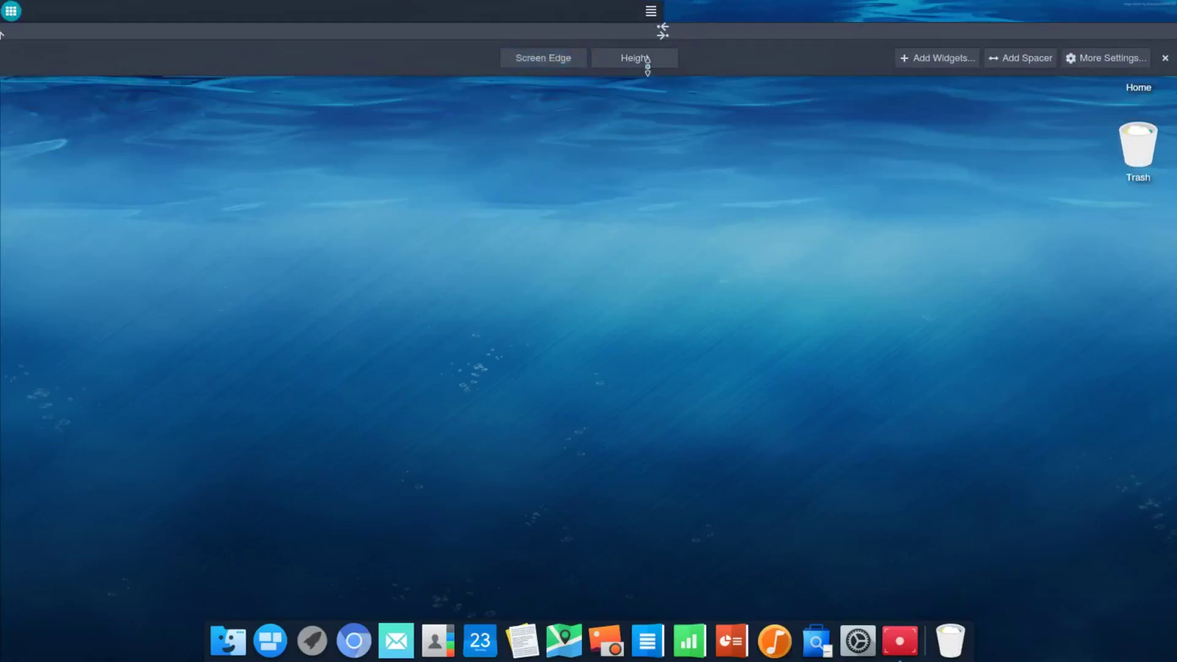
drag(664, 31, 1172, 35)
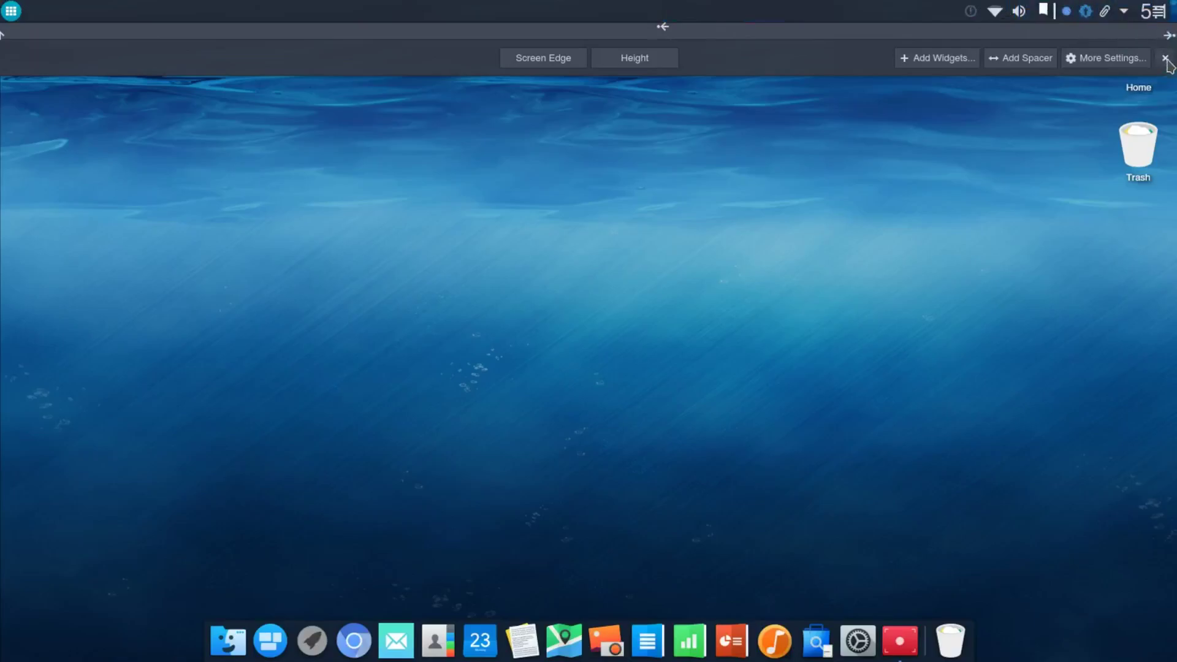
click(1167, 56)
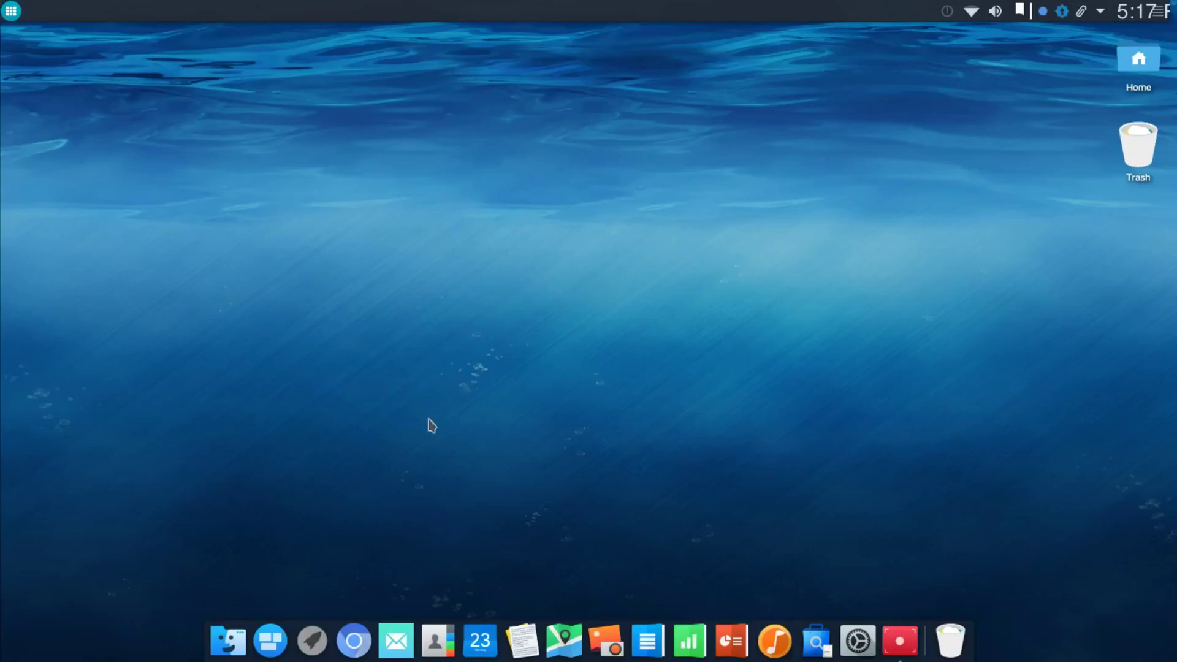
- Open Dolphin from the dock on the Home folder showing its 8 folders
drag(228, 641, 564, 289)
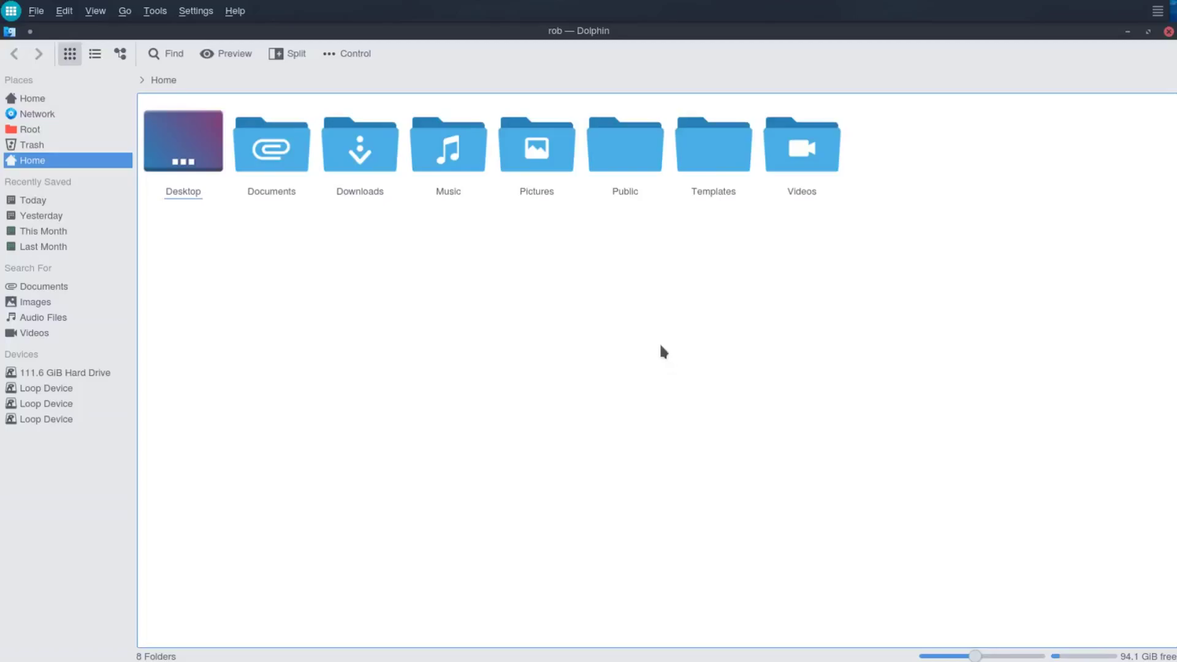
- Shrink the Home folder icons slightly with the zoom slider and inspect Music's Root Actions submenu
mouse_move(974, 656)
mouse_down()
mouse_move(1006, 656)
mouse_move(967, 657)
mouse_up()
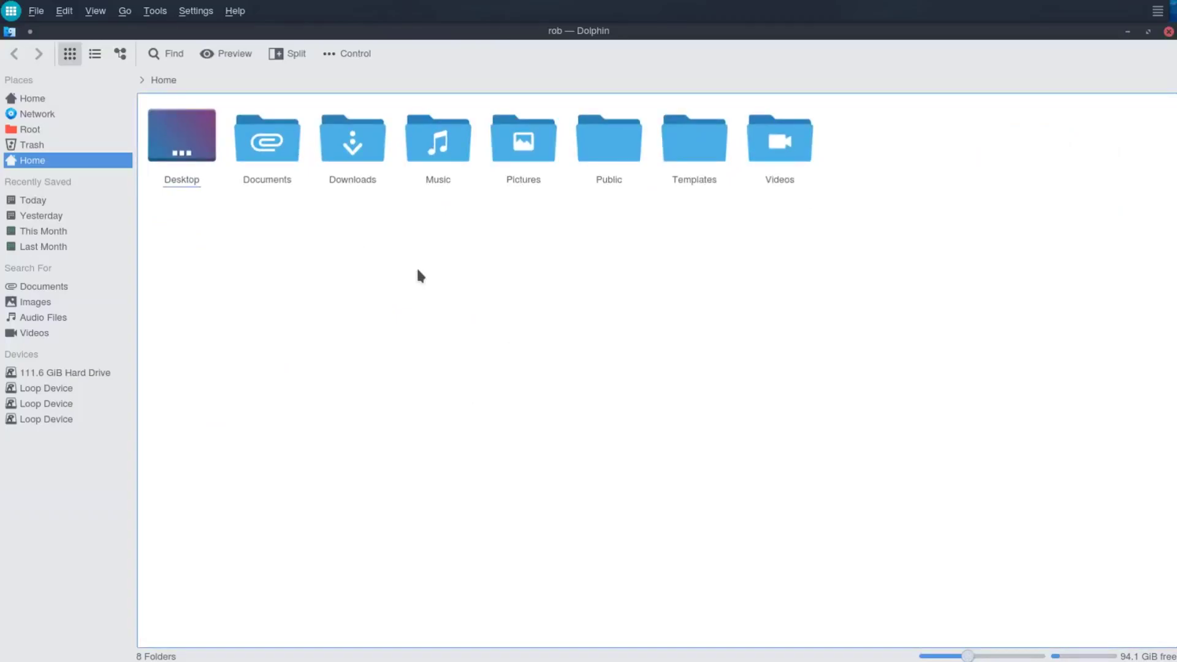
right_click(431, 152)
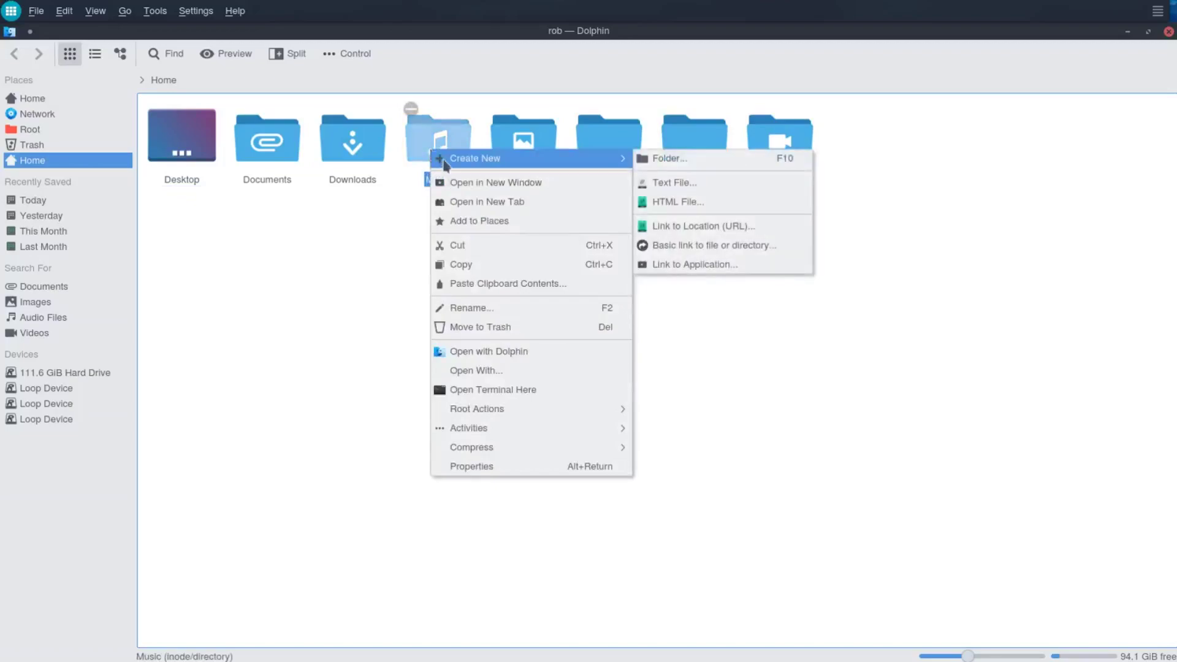
mouse_move(536, 409)
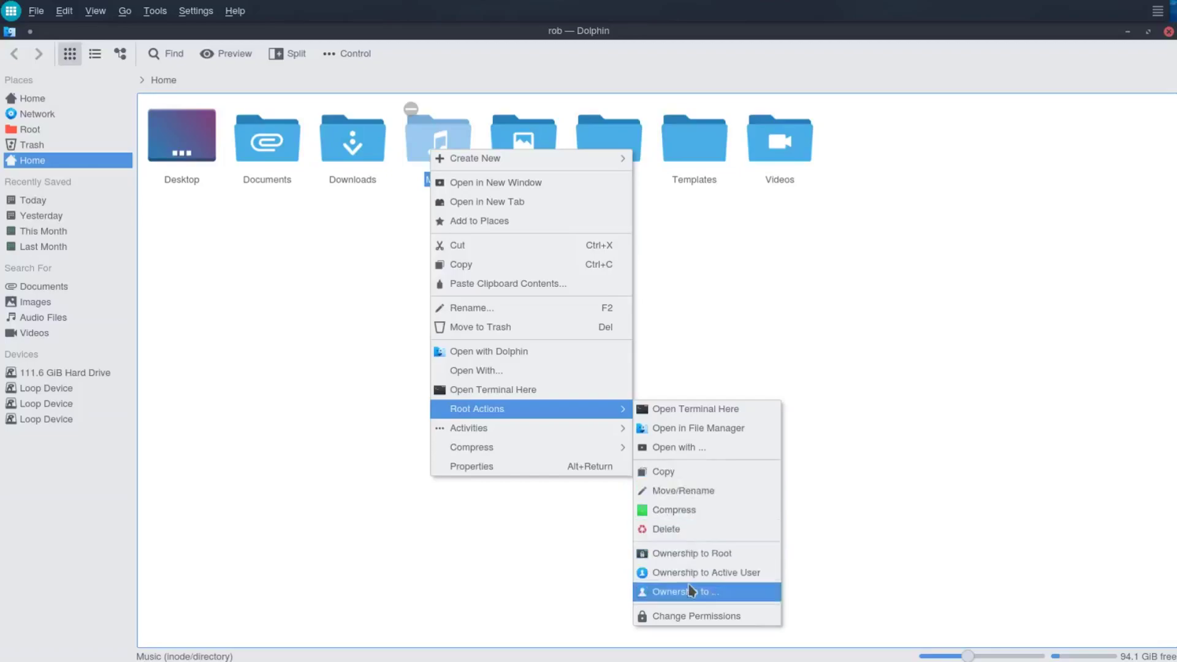
click(1004, 479)
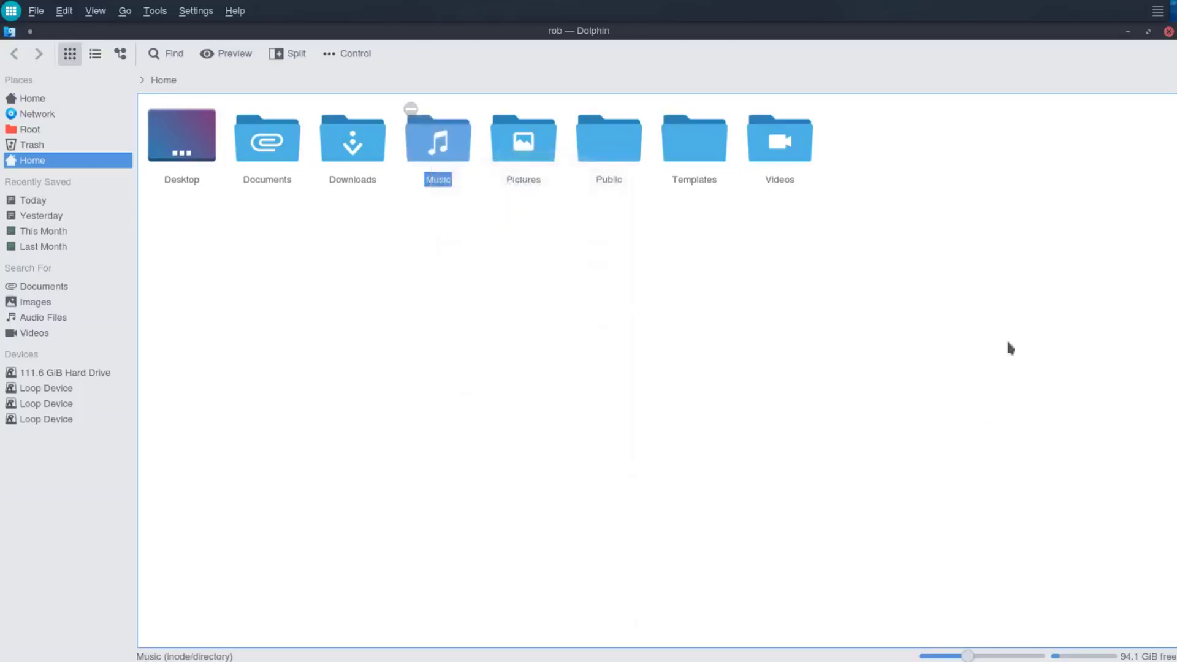
- Close the Dolphin window, leaving the desktop with its Home and Trash icons and dock
click(1169, 31)
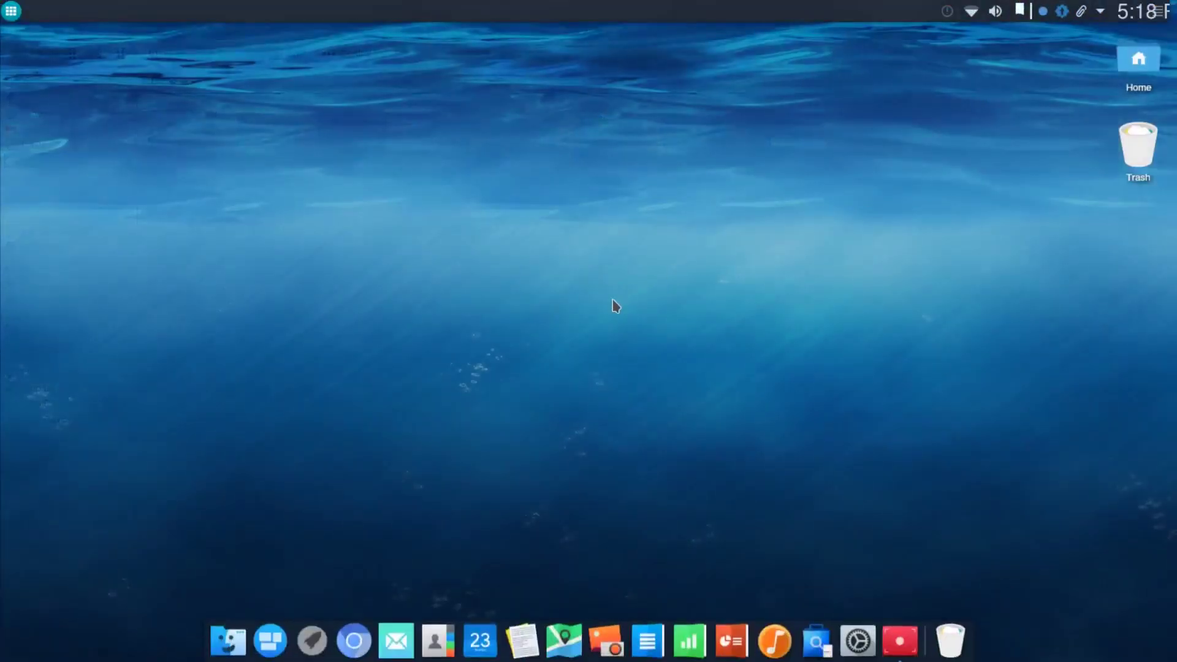